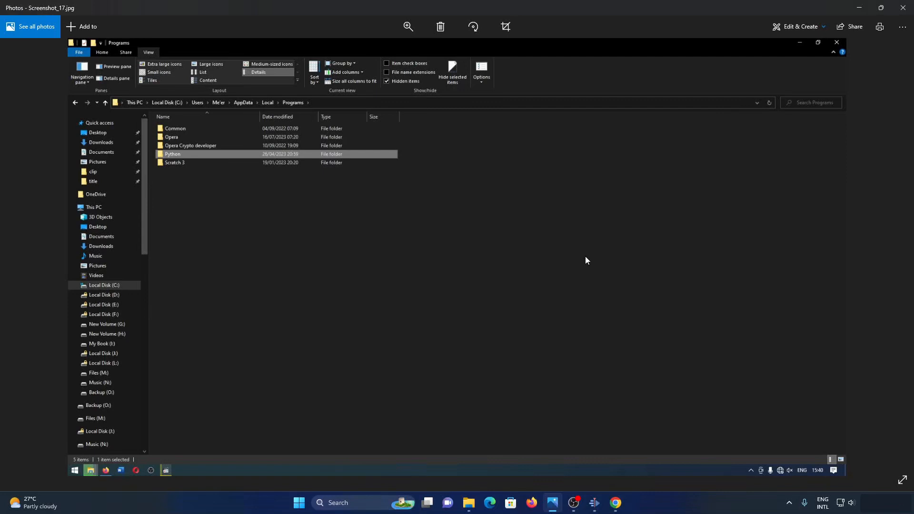
Step: Locate the Python and .cache folders in Downloads and look inside the .cache folder
{"action": "left_click", "coordinate": [468, 503]}
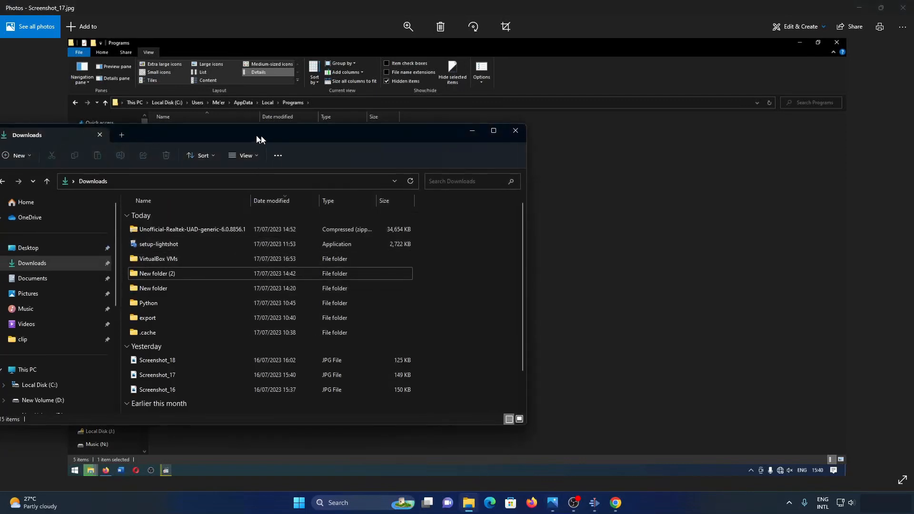
{"action": "left_click_drag", "start_coordinate": [250, 135], "coordinate": [451, 145]}
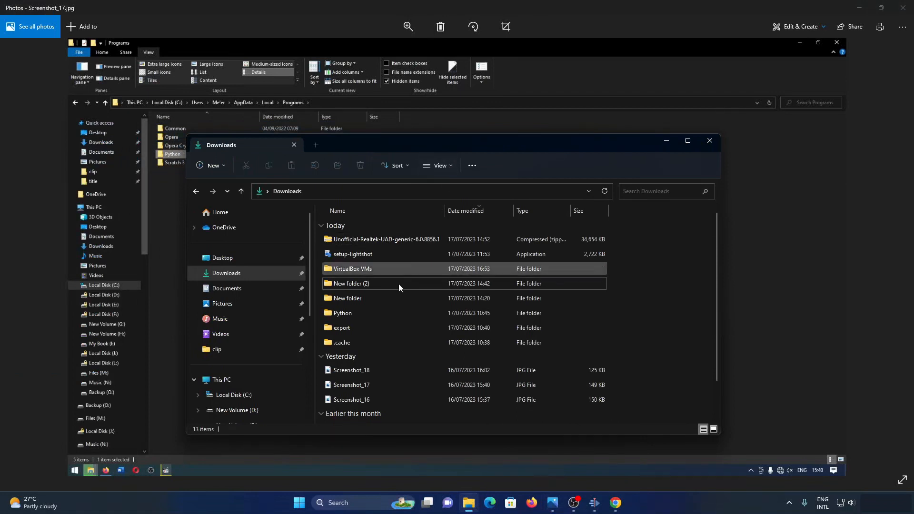
{"action": "left_click", "coordinate": [364, 310]}
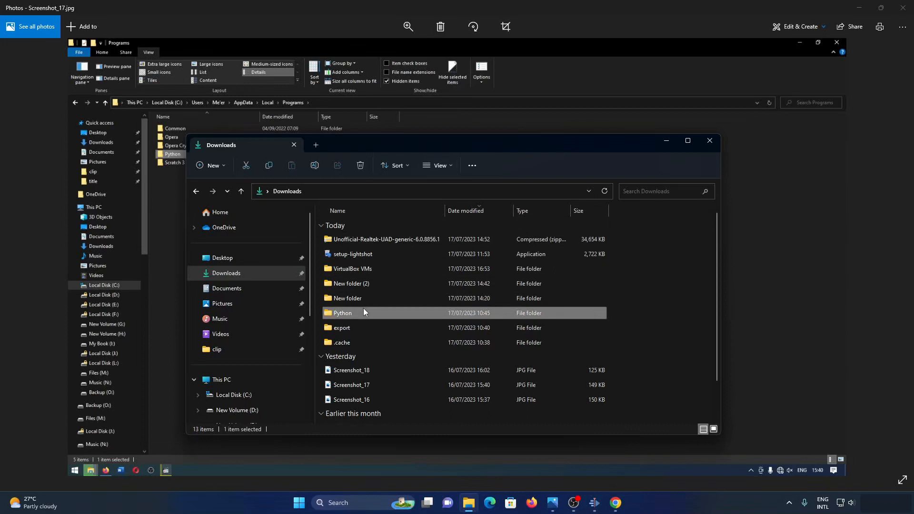
{"action": "double_click", "coordinate": [347, 339]}
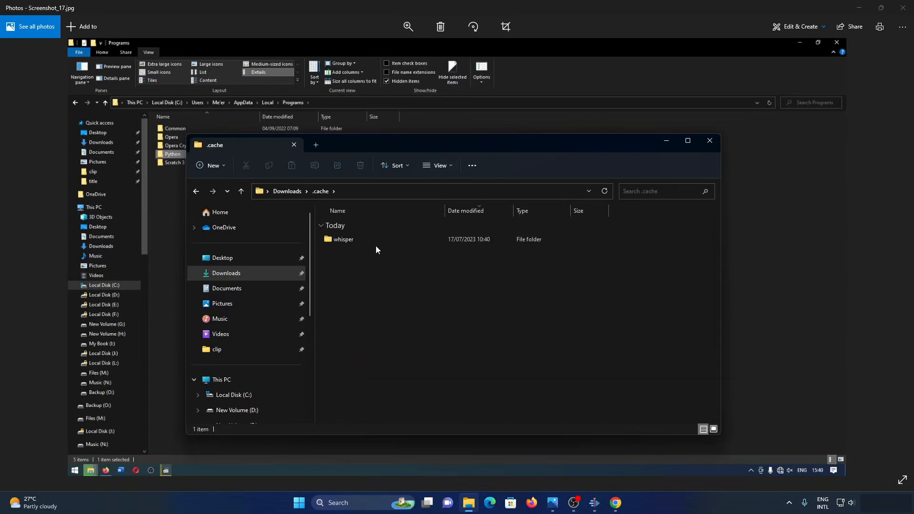
{"action": "left_click", "coordinate": [196, 191]}
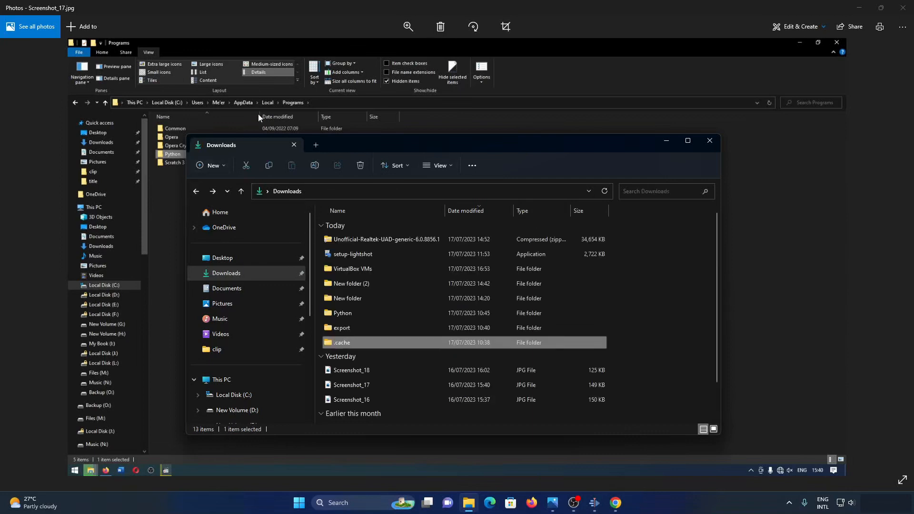
Step: Enlarge the Screenshot_17 image and examine the folder path that holds the Python folder
{"action": "left_click", "coordinate": [271, 105]}
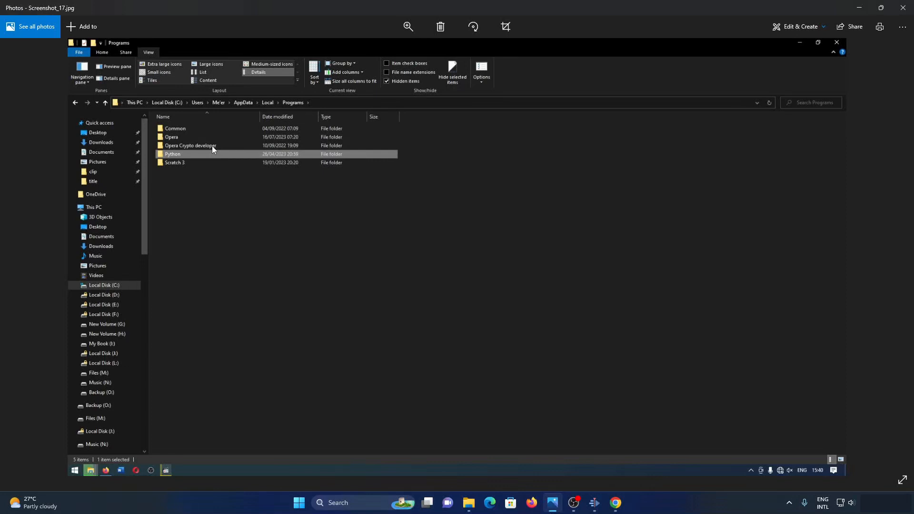
{"action": "scroll", "coordinate": [213, 146], "scroll_direction": "up", "scroll_amount": 4}
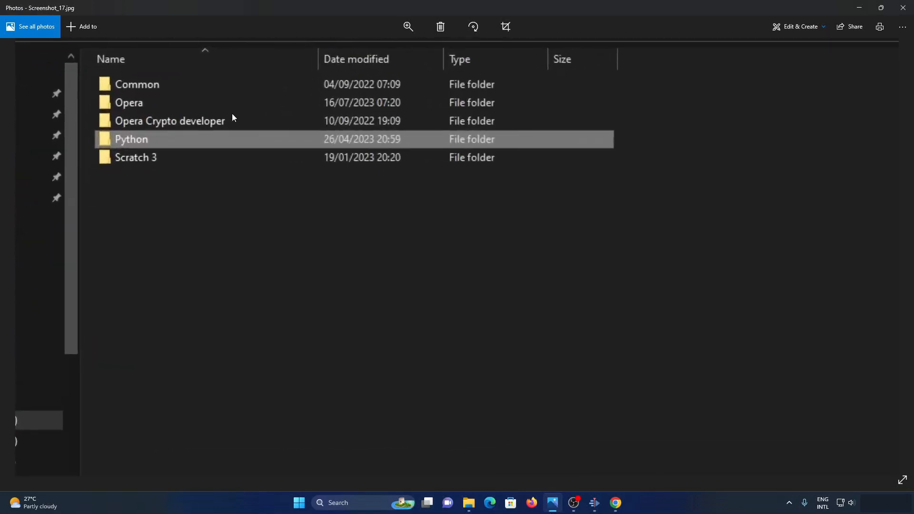
{"action": "left_click_drag", "start_coordinate": [273, 108], "coordinate": [269, 202]}
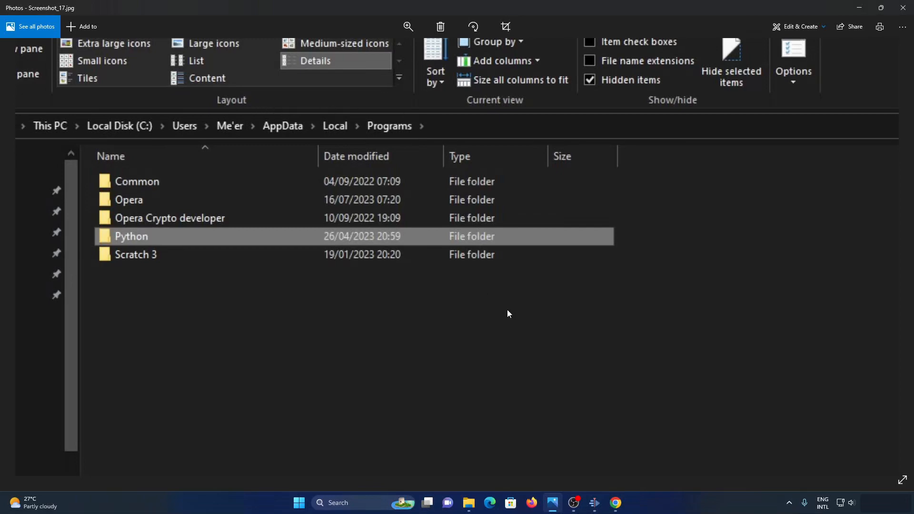
{"action": "scroll", "coordinate": [507, 310], "scroll_direction": "down", "scroll_amount": 1}
{"action": "left_click", "coordinate": [473, 501]}
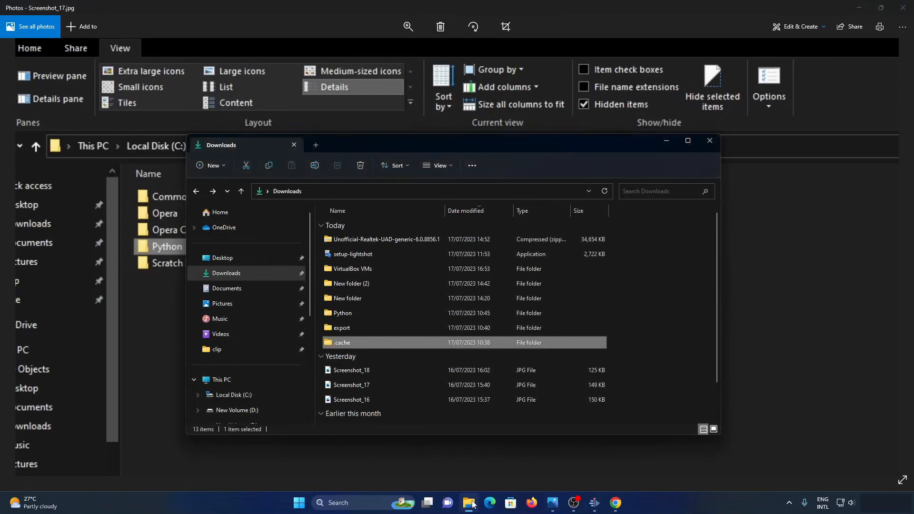
Step: Switch to Kdenlive, select Whisper as the speech engine in the Speech To Text configuration, and check the configuration
{"action": "left_click", "coordinate": [593, 504]}
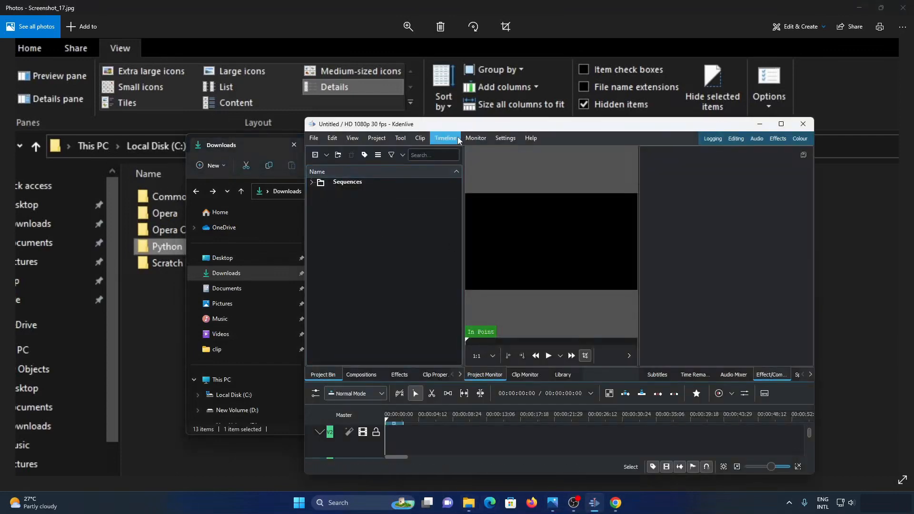
{"action": "double_click", "coordinate": [469, 118]}
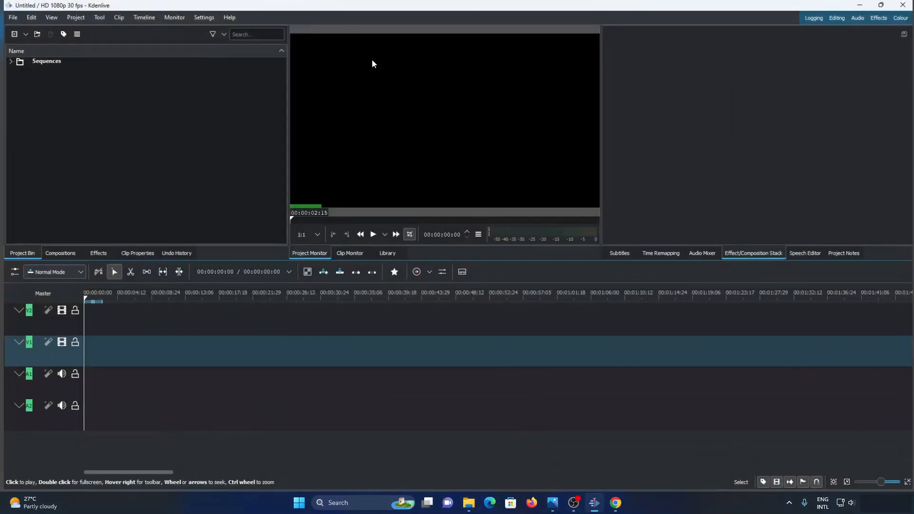
{"action": "left_click", "coordinate": [200, 17]}
{"action": "left_click", "coordinate": [240, 200]}
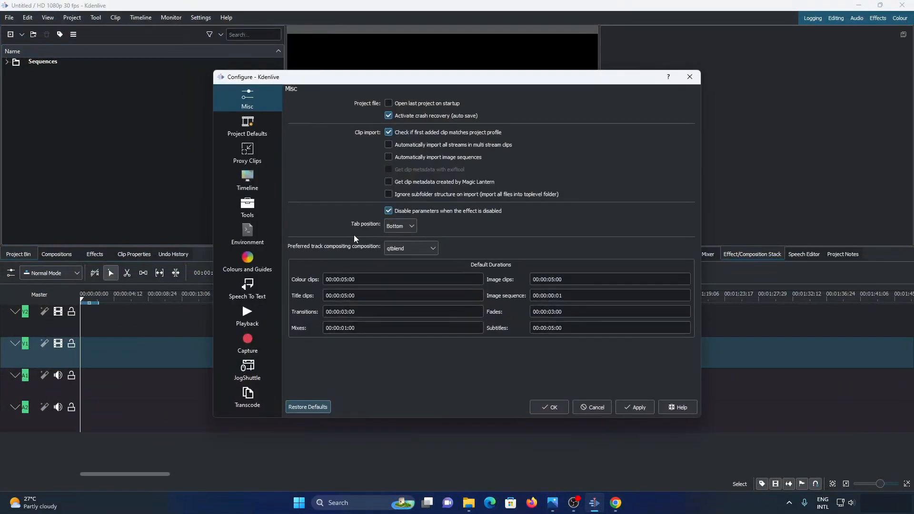
{"action": "left_click", "coordinate": [264, 300]}
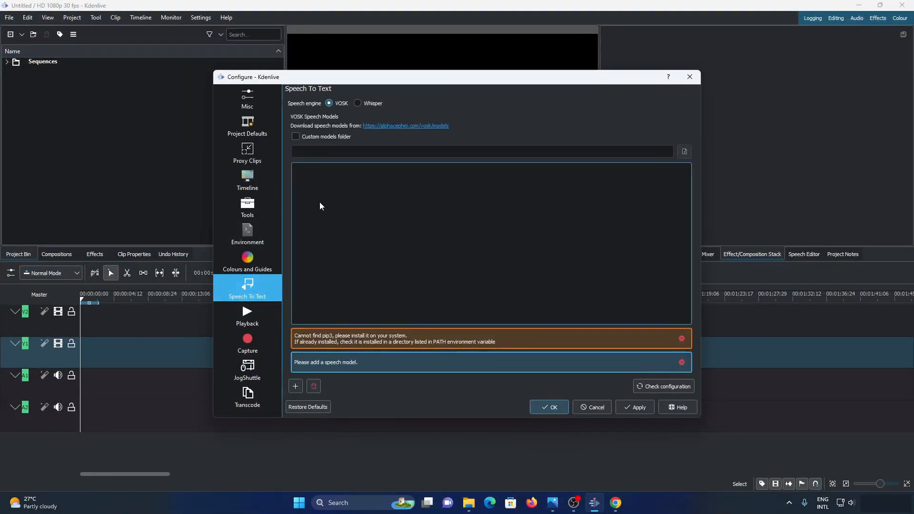
{"action": "left_click", "coordinate": [374, 104]}
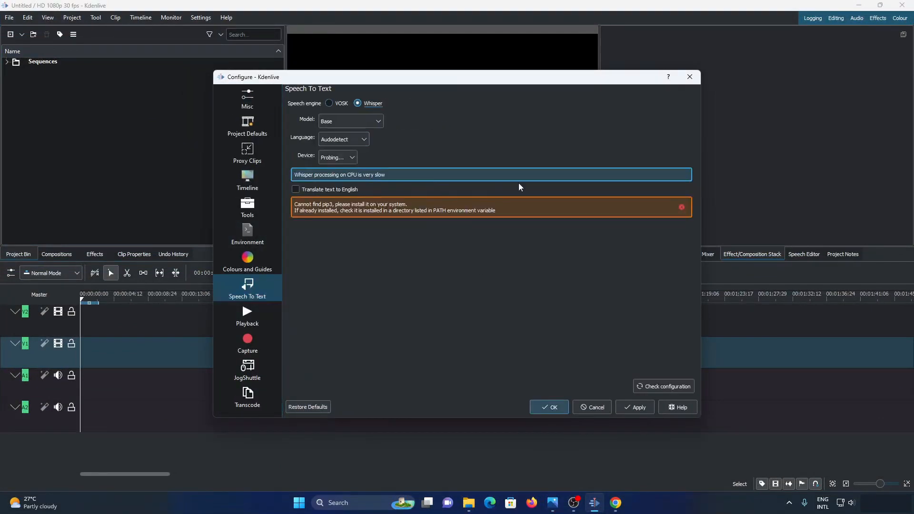
{"action": "left_click", "coordinate": [668, 385]}
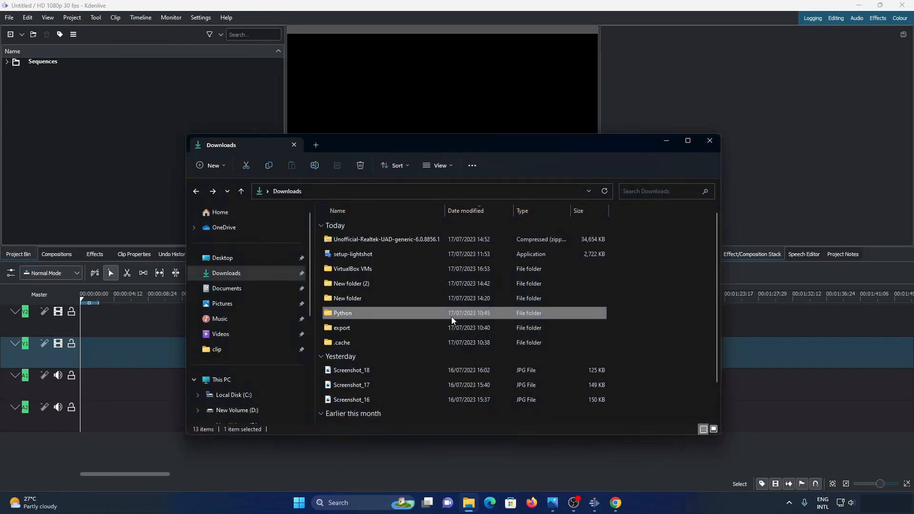
Step: Return to File Explorer beside the reference image and open the user's profile folder under Users on Local Disk (C:)
{"action": "left_click", "coordinate": [854, 5]}
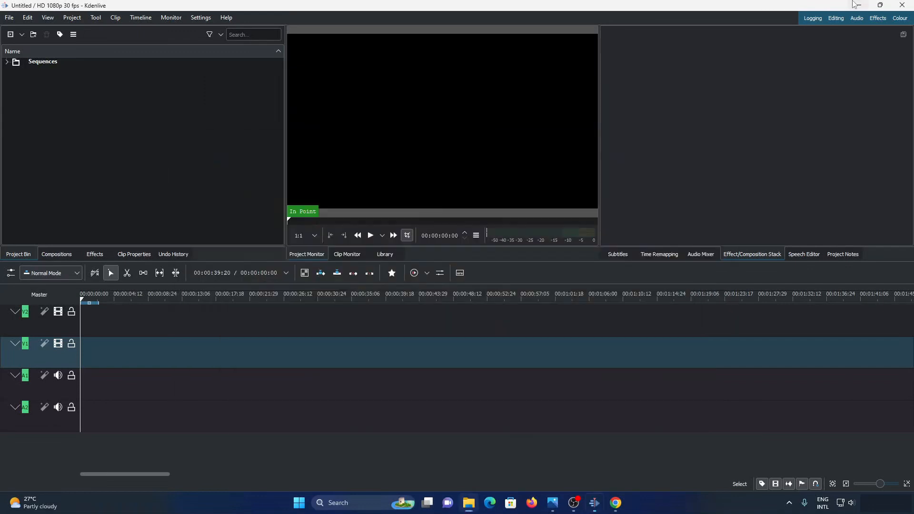
{"action": "left_click", "coordinate": [855, 5]}
{"action": "left_click_drag", "start_coordinate": [475, 144], "coordinate": [519, 179]}
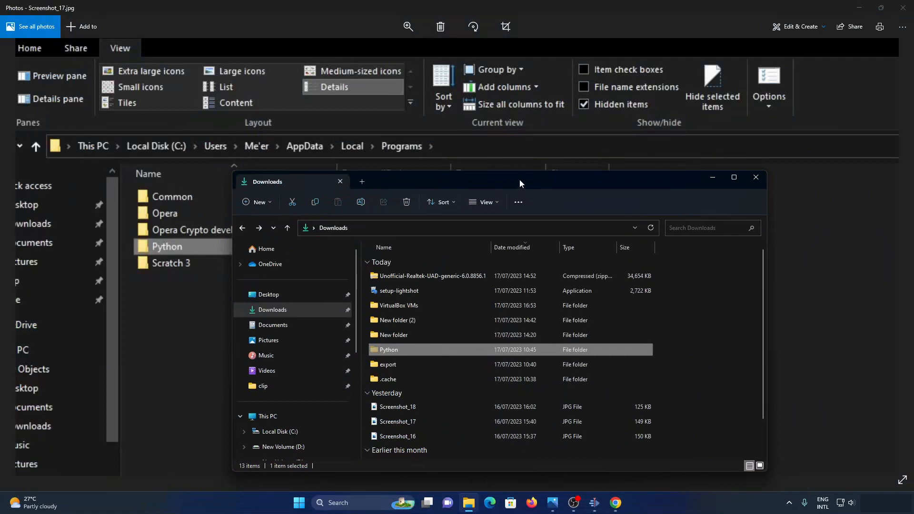
{"action": "left_click", "coordinate": [306, 430]}
{"action": "double_click", "coordinate": [425, 353]}
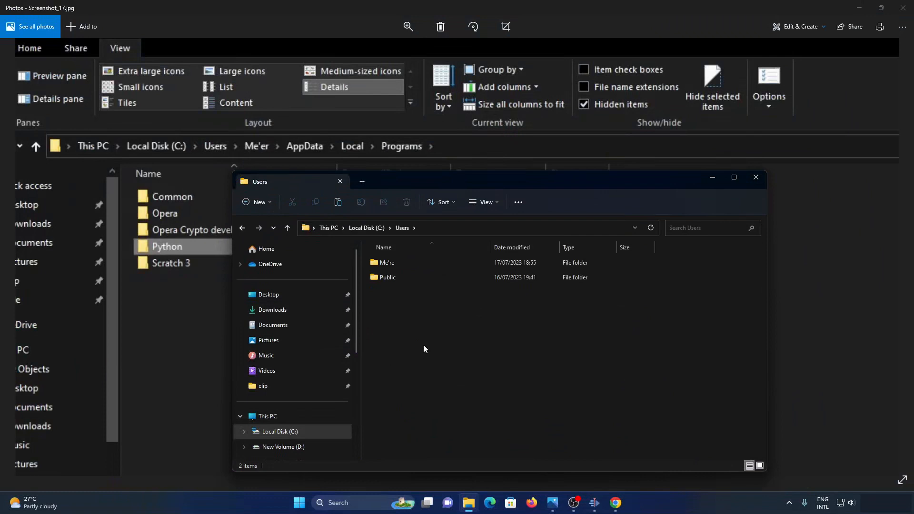
{"action": "double_click", "coordinate": [416, 266]}
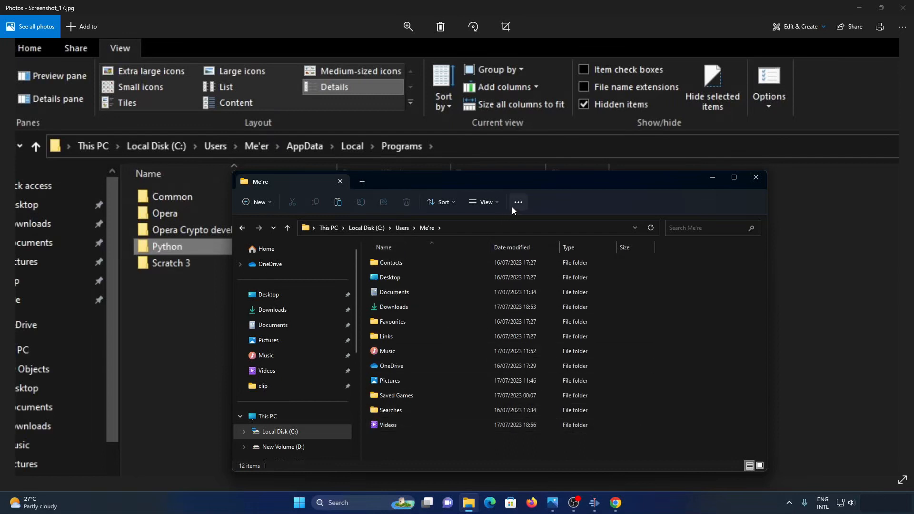
Step: Show hidden items in the user's profile folder
{"action": "left_click", "coordinate": [496, 205]}
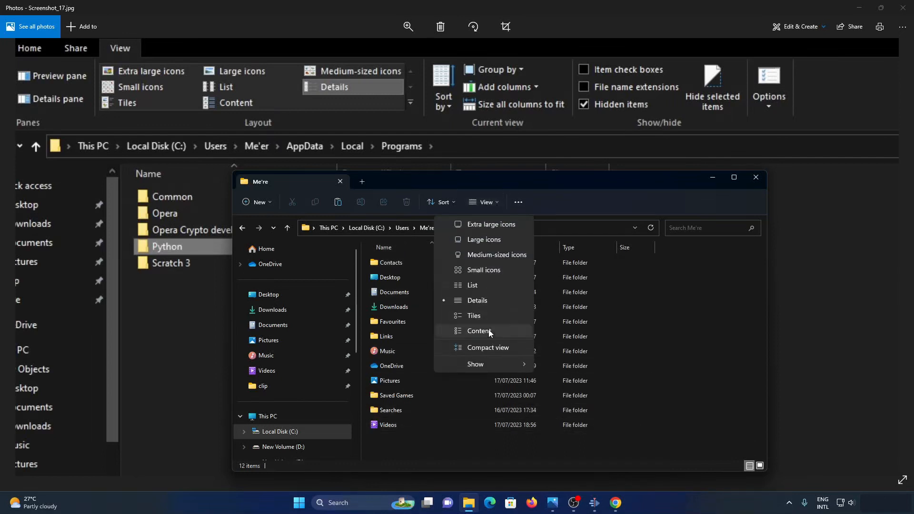
{"action": "mouse_move", "coordinate": [488, 364]}
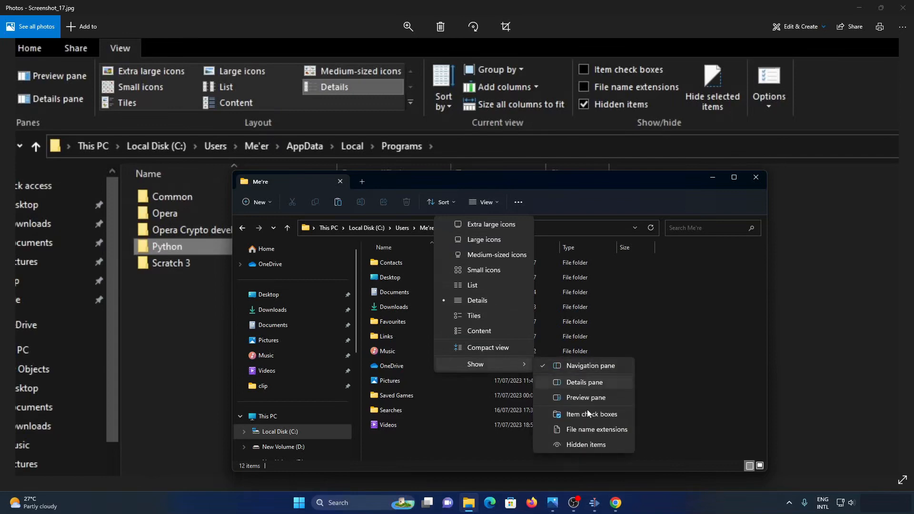
{"action": "left_click", "coordinate": [579, 444]}
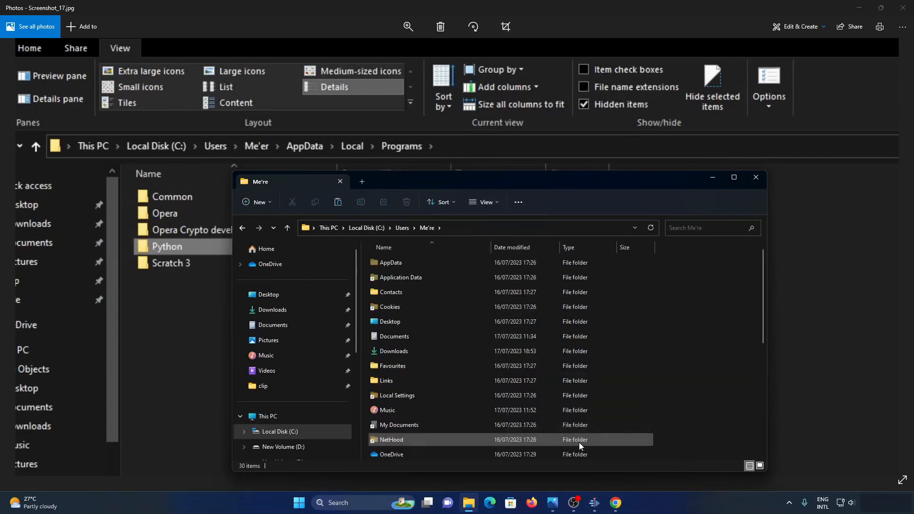
Step: Open the Programs folder inside AppData > Local in the user's profile
{"action": "double_click", "coordinate": [420, 262]}
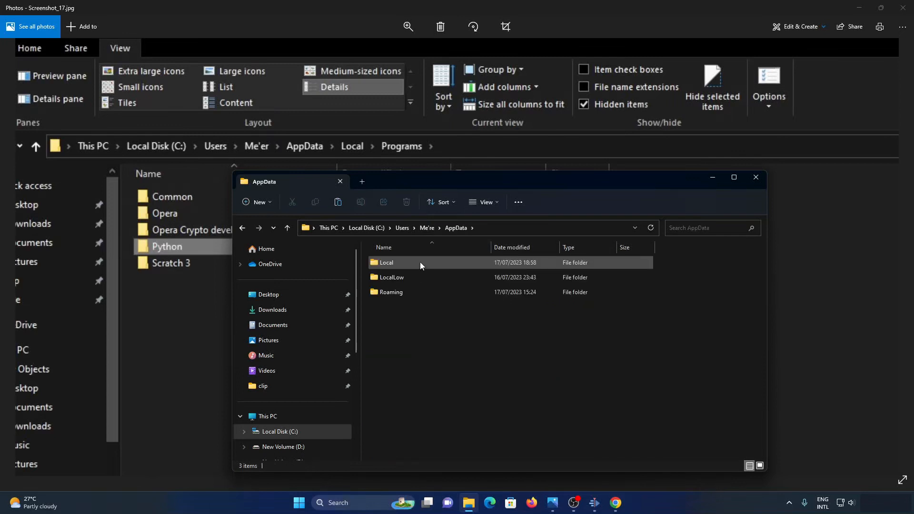
{"action": "double_click", "coordinate": [420, 262]}
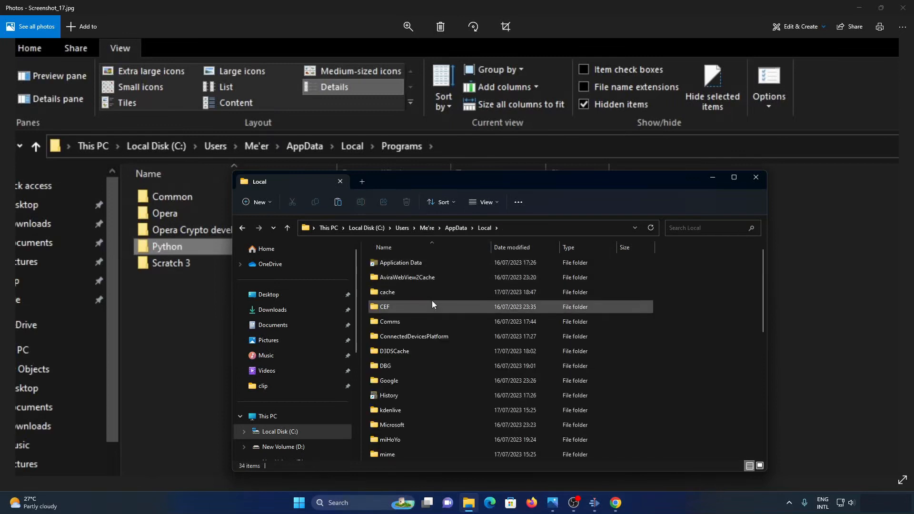
{"action": "scroll", "coordinate": [434, 329], "scroll_direction": "down", "scroll_amount": 1}
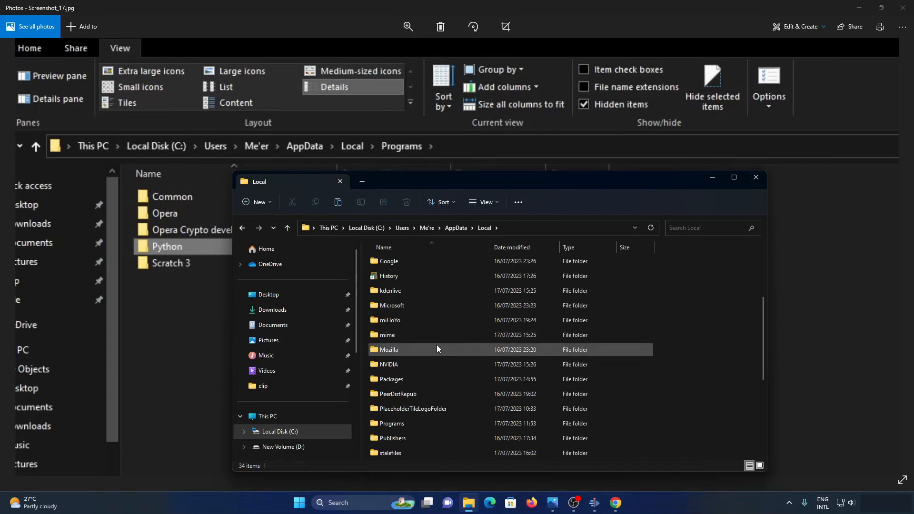
{"action": "double_click", "coordinate": [422, 421]}
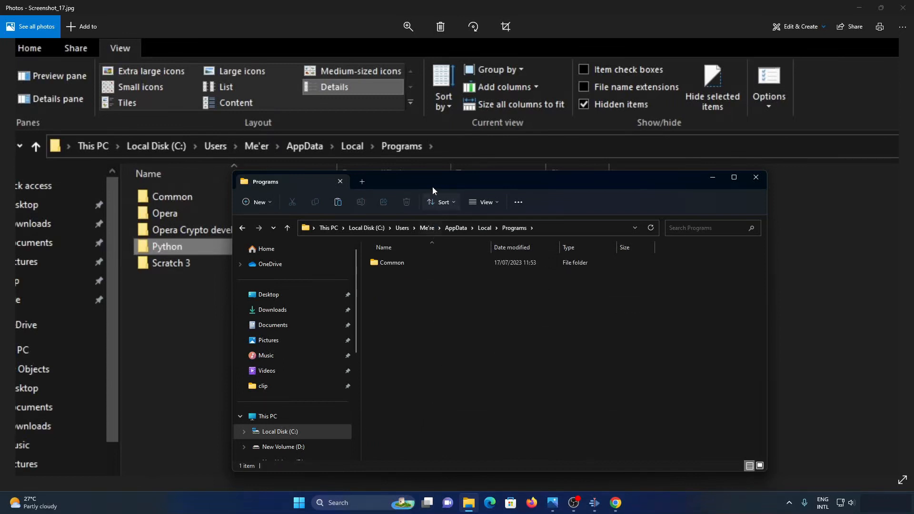
Step: Paste the Python folder into the AppData > Local > Programs folder
{"action": "left_click_drag", "start_coordinate": [432, 187], "coordinate": [524, 218]}
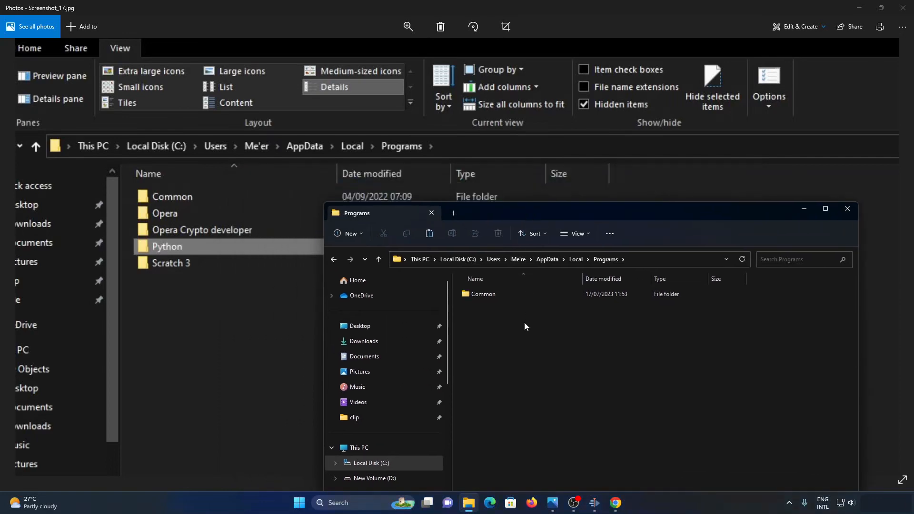
{"action": "right_click", "coordinate": [525, 325]}
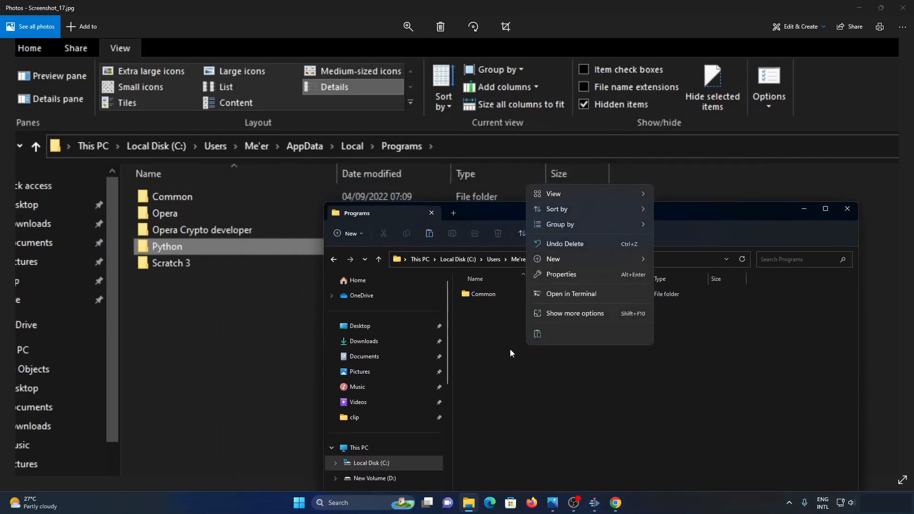
{"action": "left_click", "coordinate": [538, 334]}
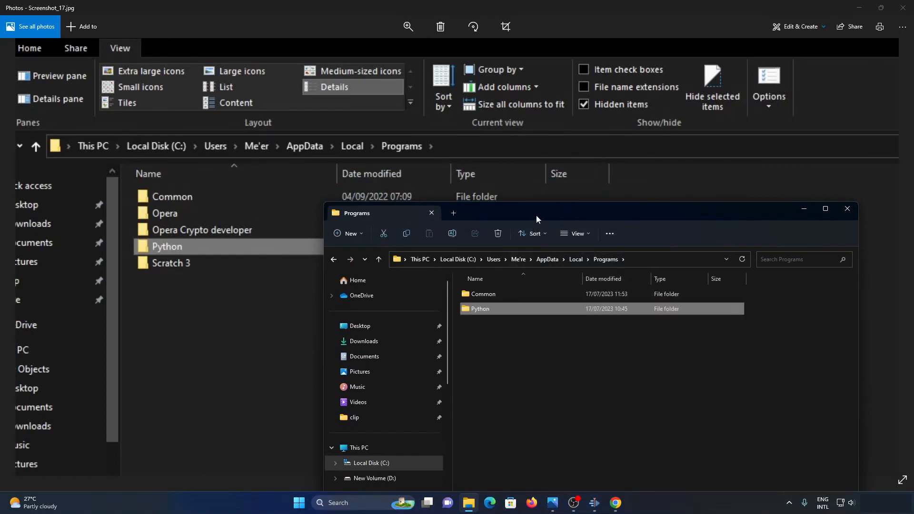
Step: Inspect the contents of Python310 in the pasted Python folder, then return to Programs and the reference image
{"action": "left_click_drag", "start_coordinate": [537, 216], "coordinate": [541, 231]}
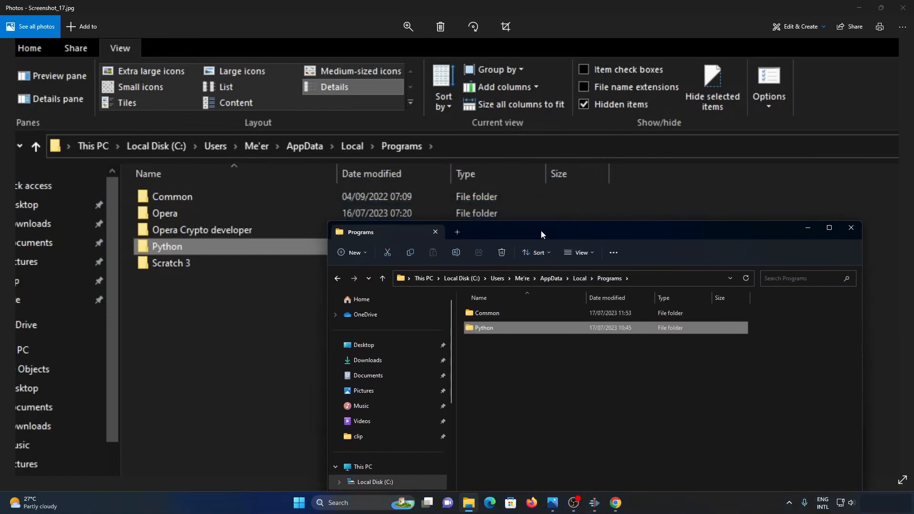
{"action": "double_click", "coordinate": [530, 330]}
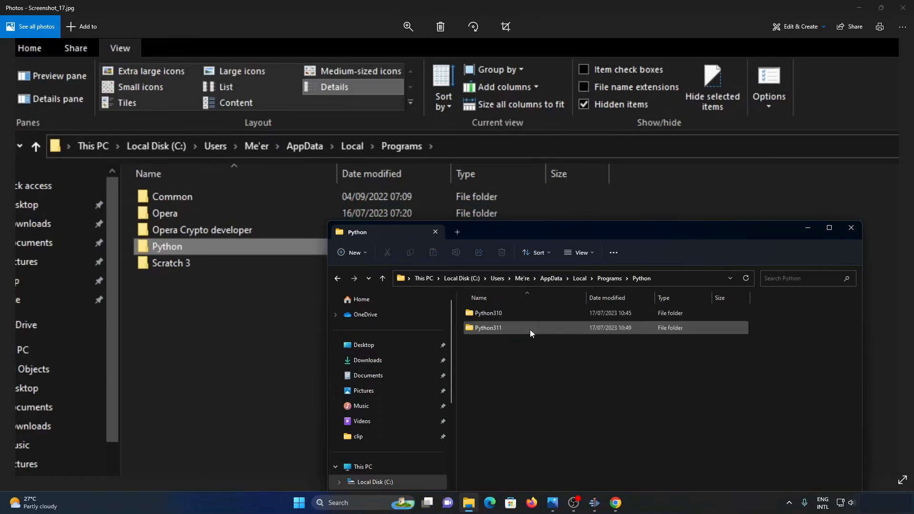
{"action": "double_click", "coordinate": [528, 314]}
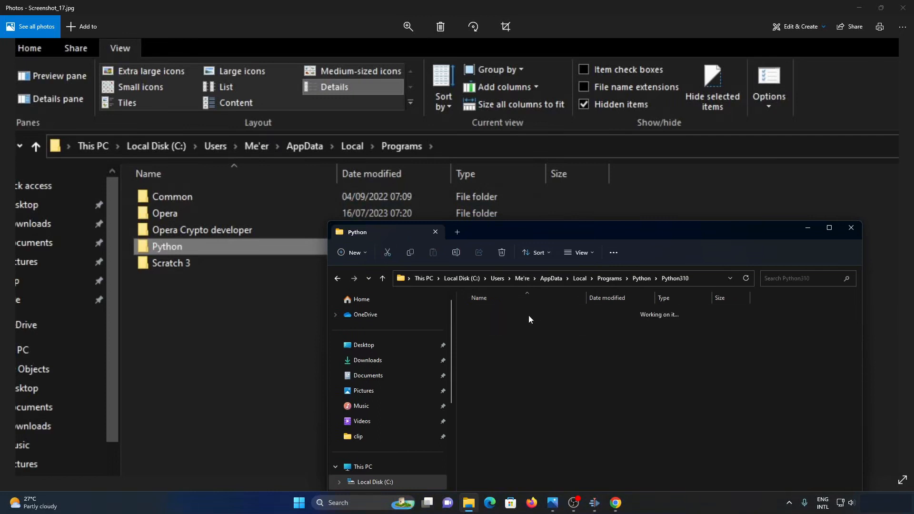
{"action": "scroll", "coordinate": [545, 345], "scroll_direction": "down", "scroll_amount": 1}
{"action": "scroll", "coordinate": [546, 354], "scroll_direction": "up", "scroll_amount": 1}
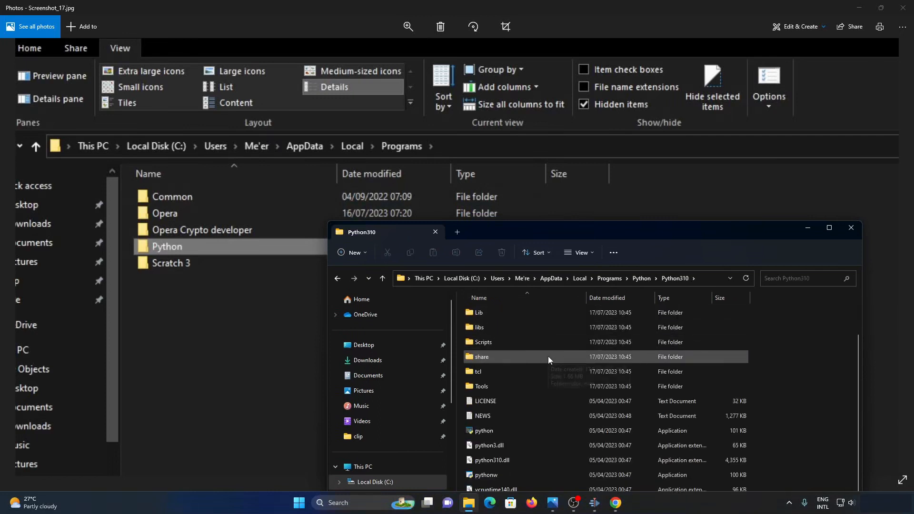
{"action": "left_click", "coordinate": [333, 279]}
{"action": "left_click", "coordinate": [333, 279]}
{"action": "left_click", "coordinate": [573, 389]}
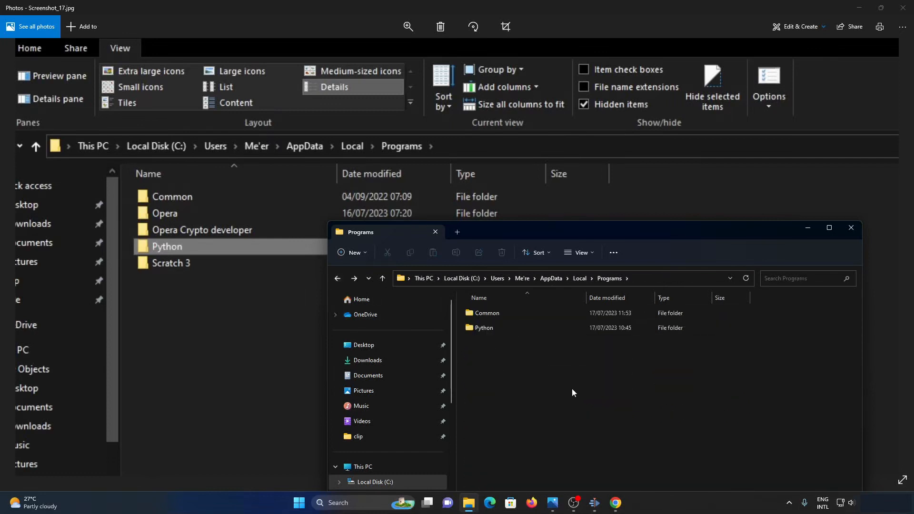
{"action": "left_click", "coordinate": [256, 320]}
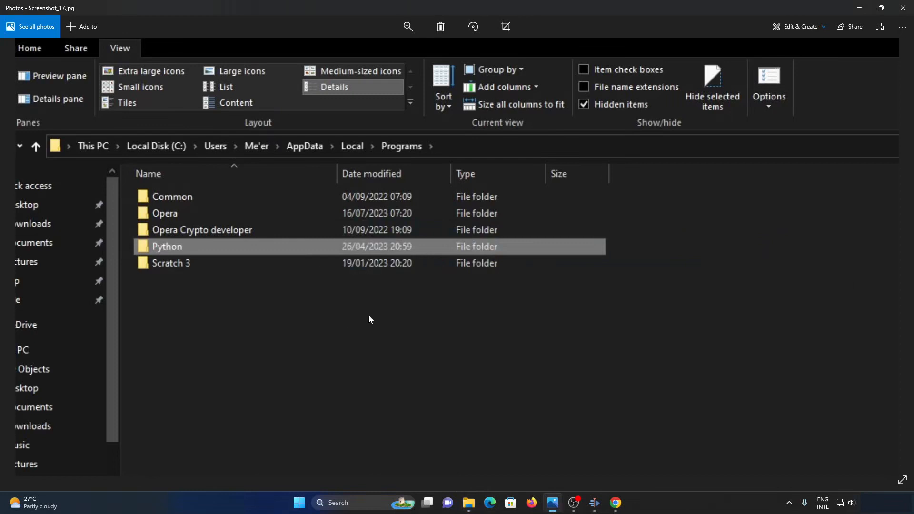
Step: View the .cache > whisper reference image, then cut the .cache folder from Downloads in a new File Explorer tab
{"action": "key", "text": "Left"}
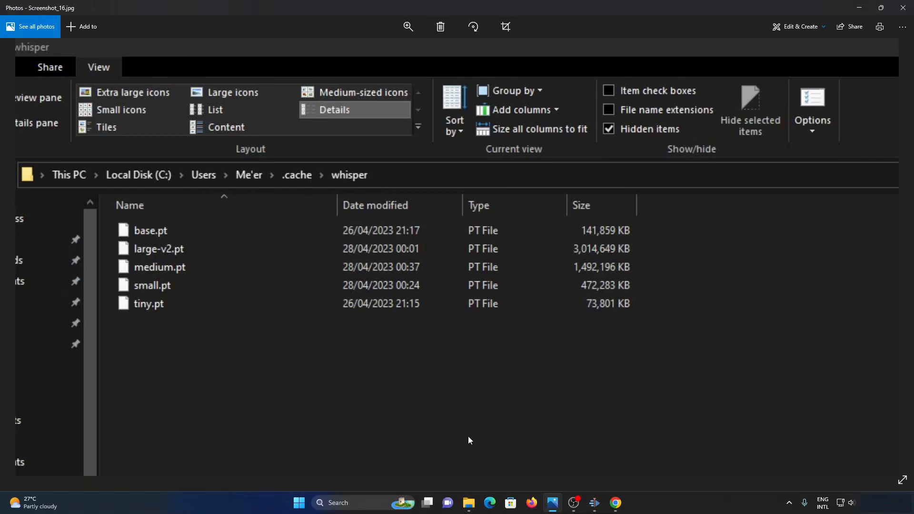
{"action": "left_click", "coordinate": [469, 503]}
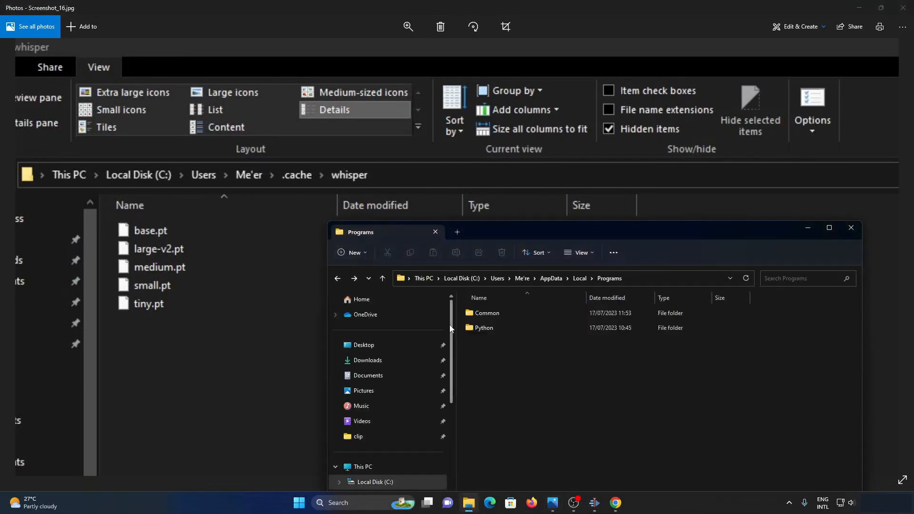
{"action": "left_click", "coordinate": [457, 232]}
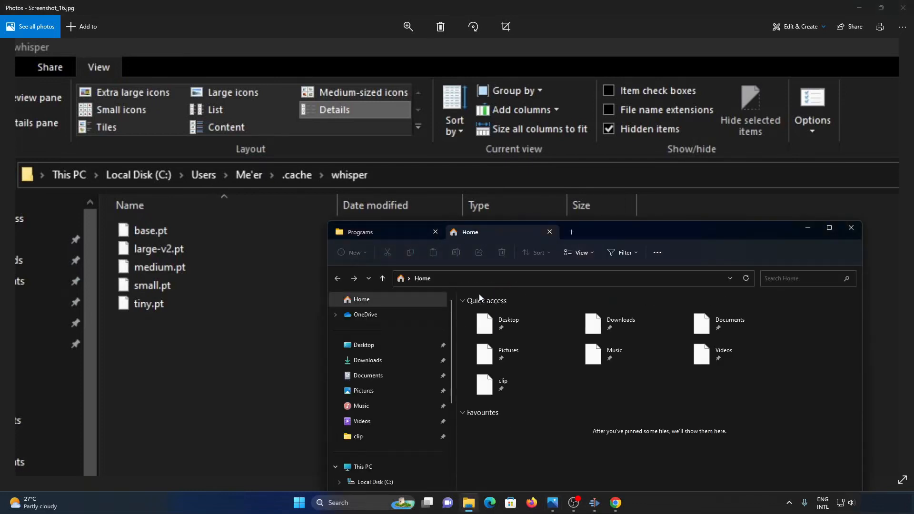
{"action": "left_click", "coordinate": [393, 364]}
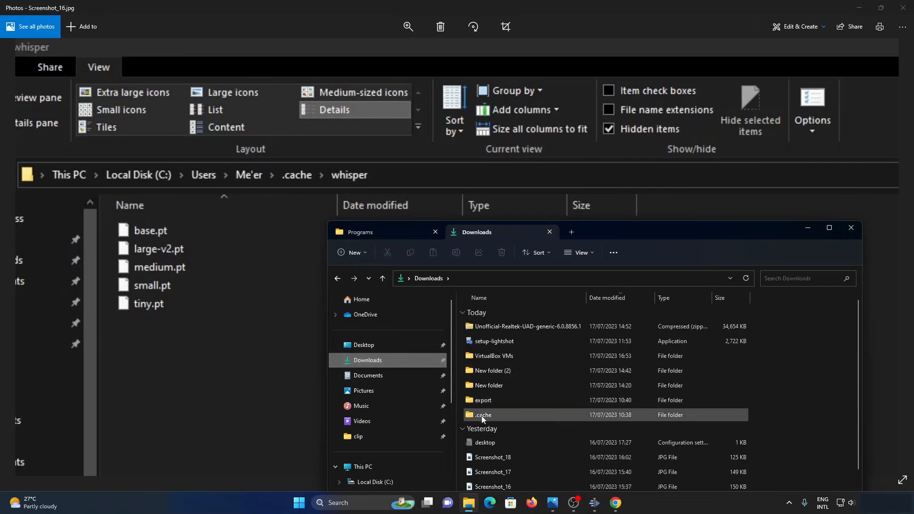
{"action": "mouse_move", "coordinate": [483, 419]}
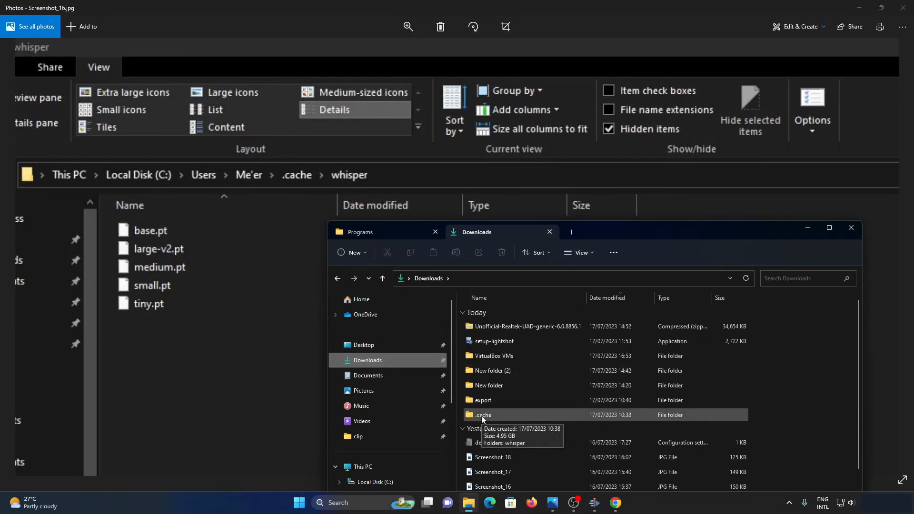
{"action": "right_click", "coordinate": [481, 416]}
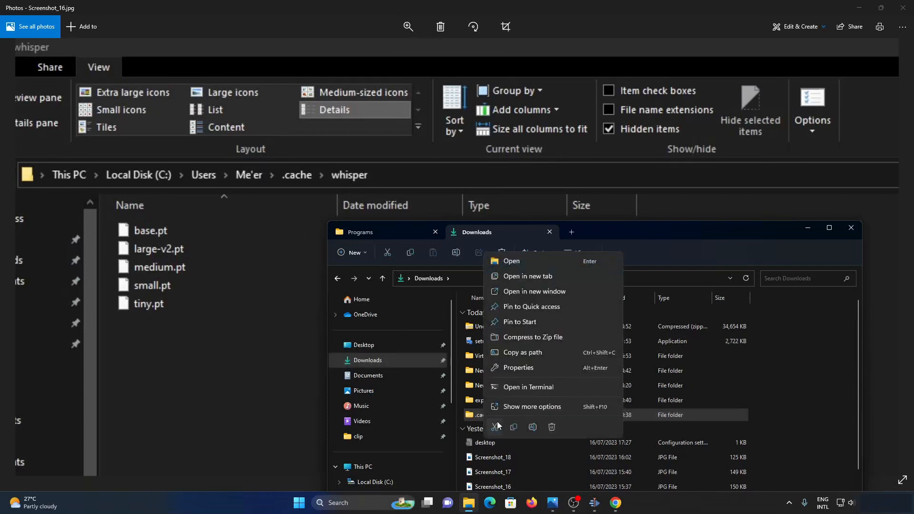
{"action": "left_click", "coordinate": [497, 424]}
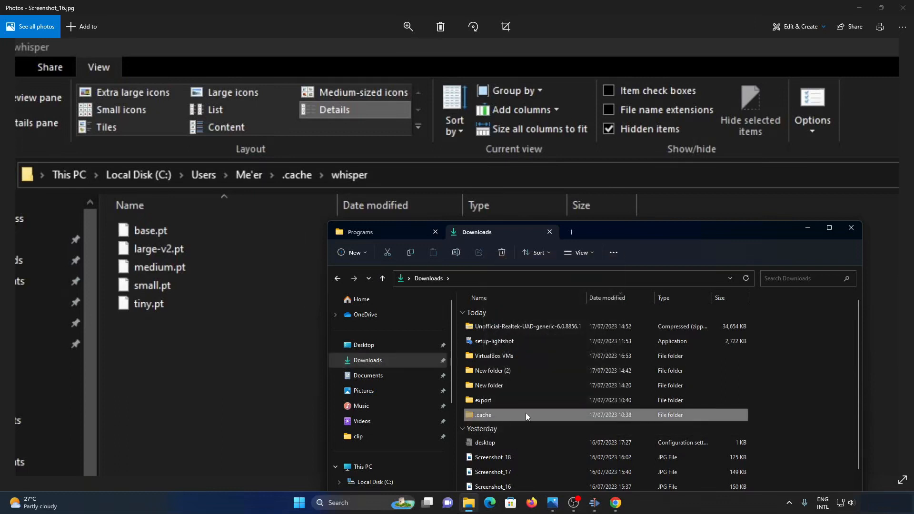
Step: Paste the .cache folder directly into the user's profile folder under Local Disk (C:) > Users
{"action": "left_click", "coordinate": [377, 232]}
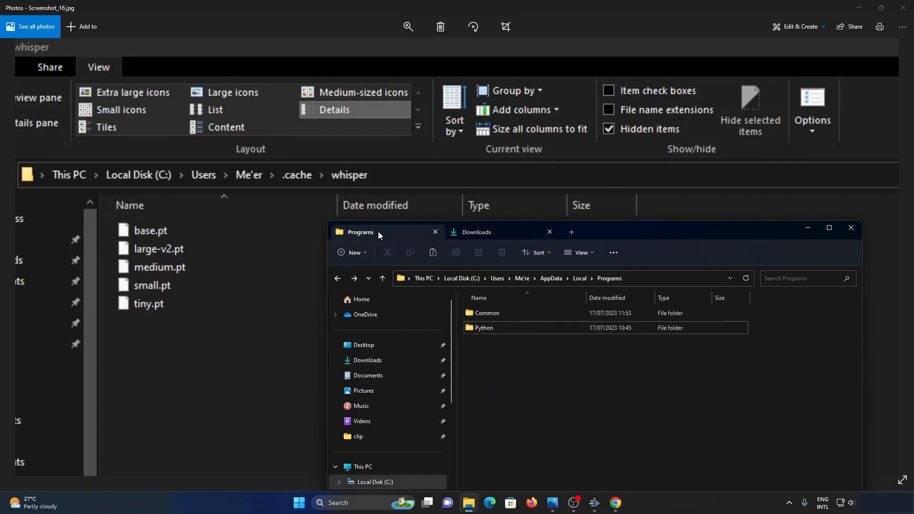
{"action": "left_click", "coordinate": [523, 279]}
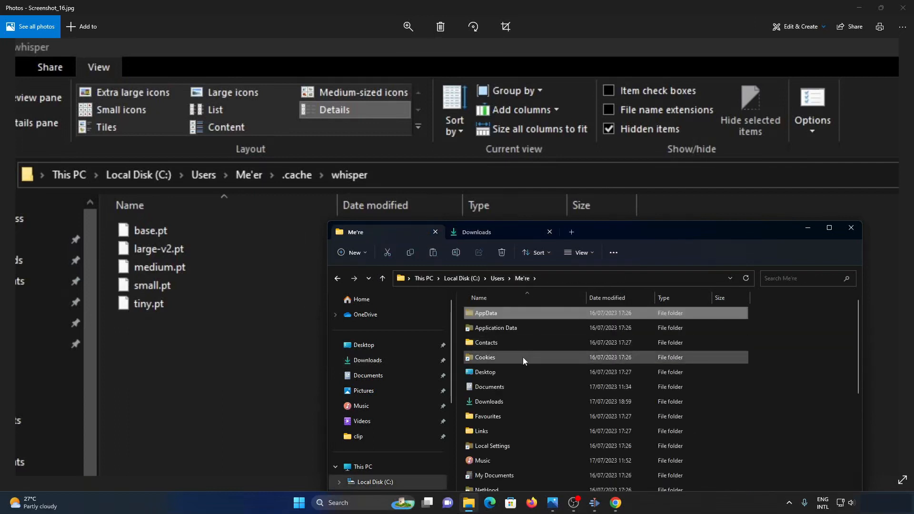
{"action": "scroll", "coordinate": [523, 357], "scroll_direction": "down", "scroll_amount": 3}
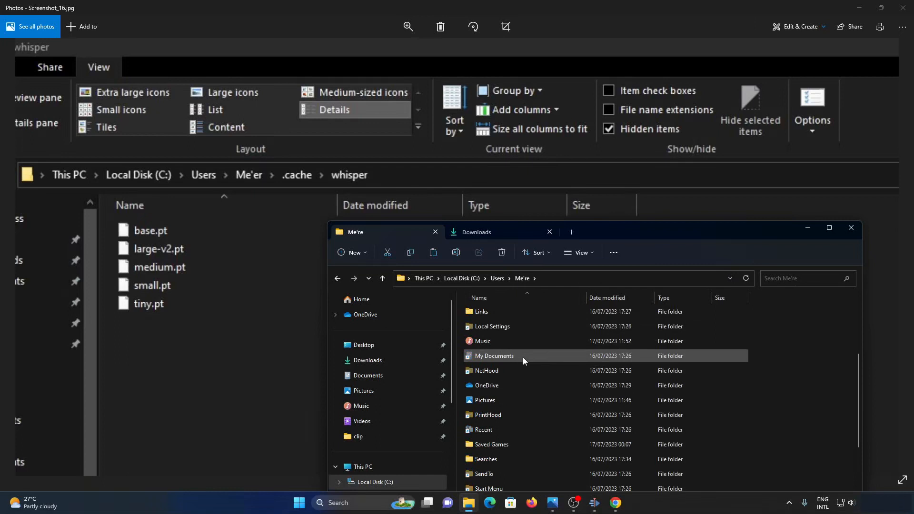
{"action": "left_click_drag", "start_coordinate": [614, 237], "coordinate": [552, 177]}
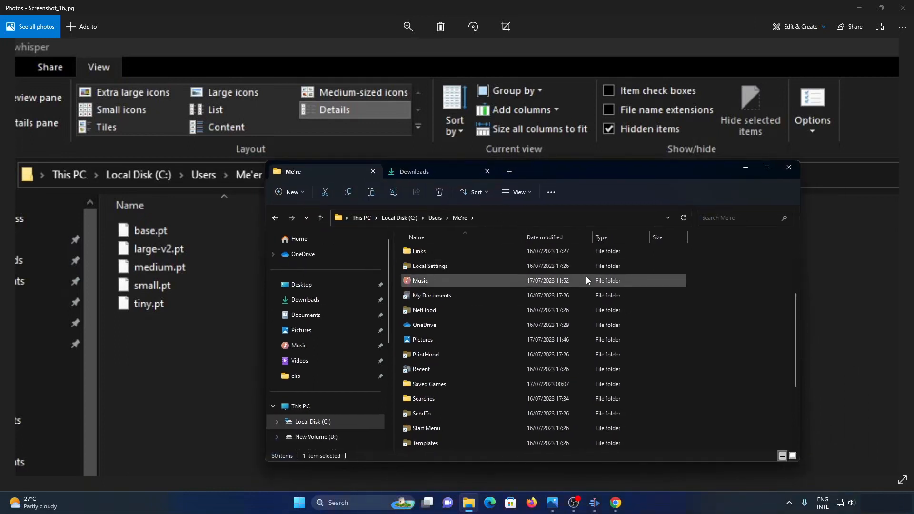
{"action": "key", "text": "Home"}
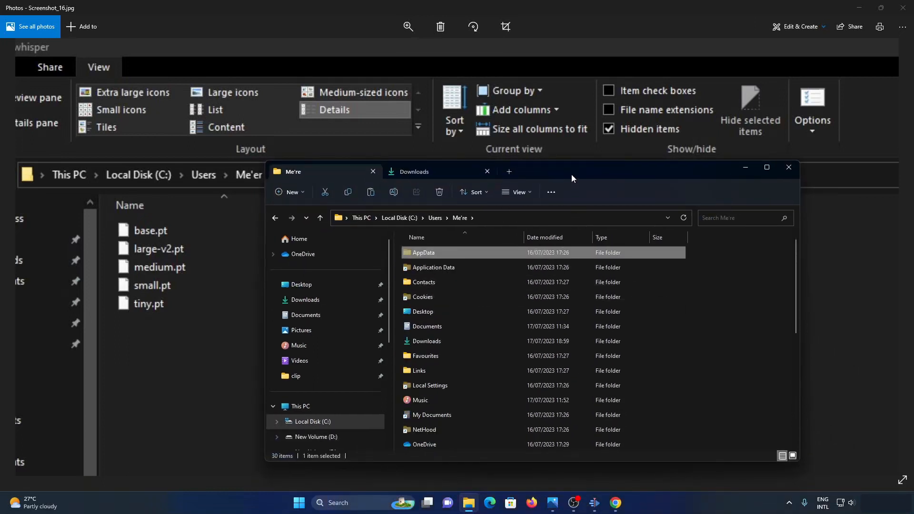
{"action": "left_click_drag", "start_coordinate": [571, 175], "coordinate": [647, 211]}
{"action": "left_click", "coordinate": [524, 210]}
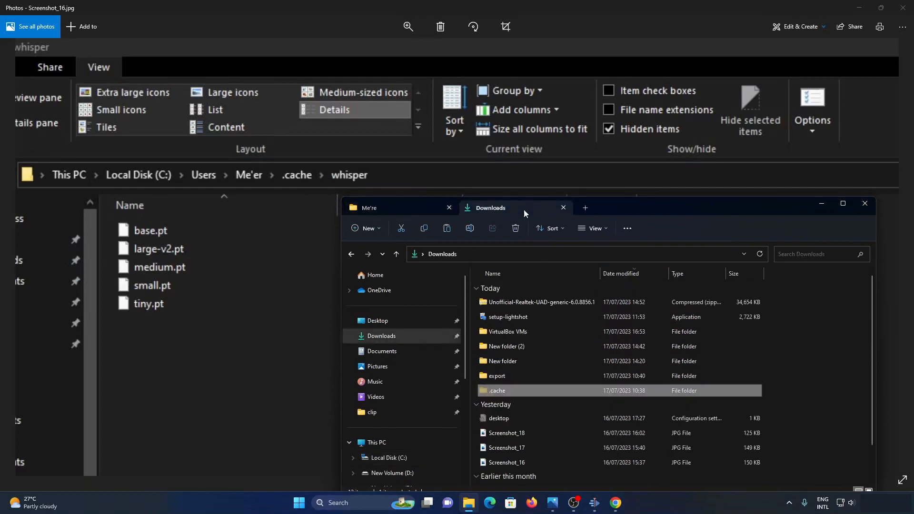
{"action": "left_click", "coordinate": [414, 210]}
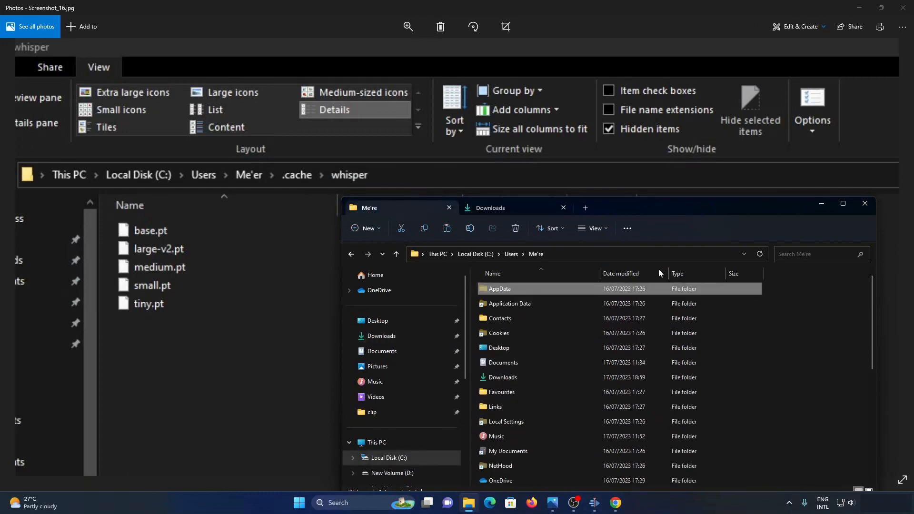
{"action": "right_click", "coordinate": [795, 320]}
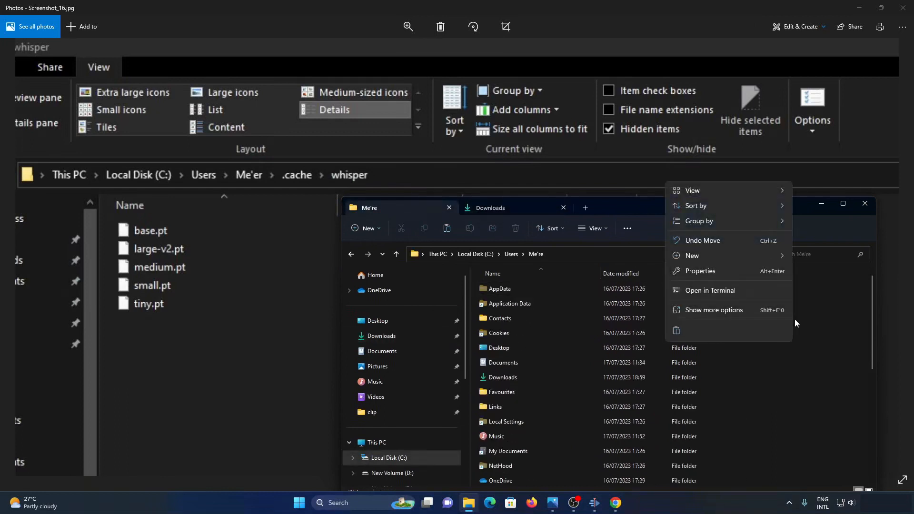
{"action": "left_click", "coordinate": [676, 331]}
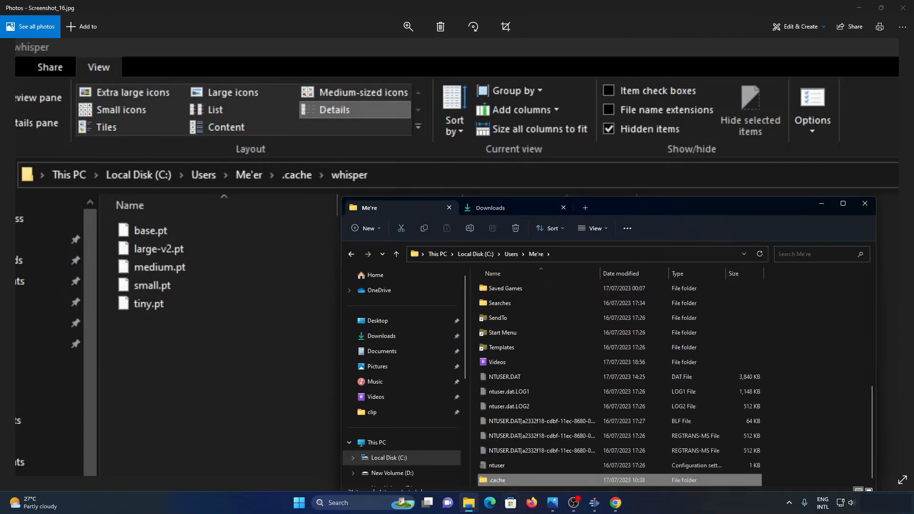
Step: Open the pasted .cache folder in the user's profile and compare its contents with the reference image
{"action": "left_click", "coordinate": [808, 405]}
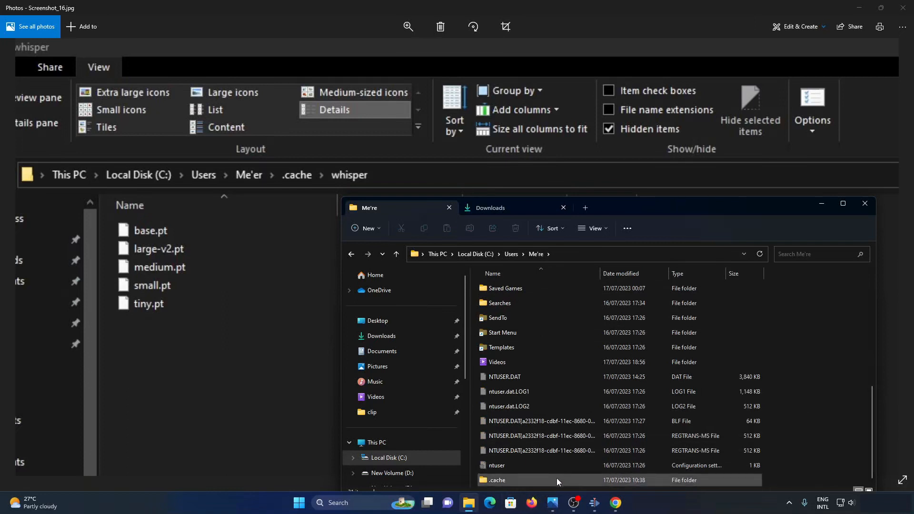
{"action": "mouse_move", "coordinate": [557, 479]}
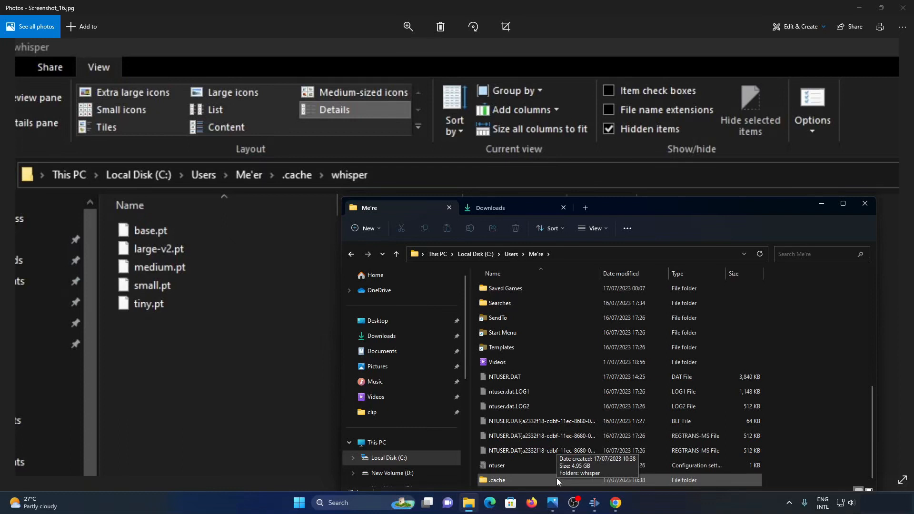
{"action": "double_click", "coordinate": [556, 478]}
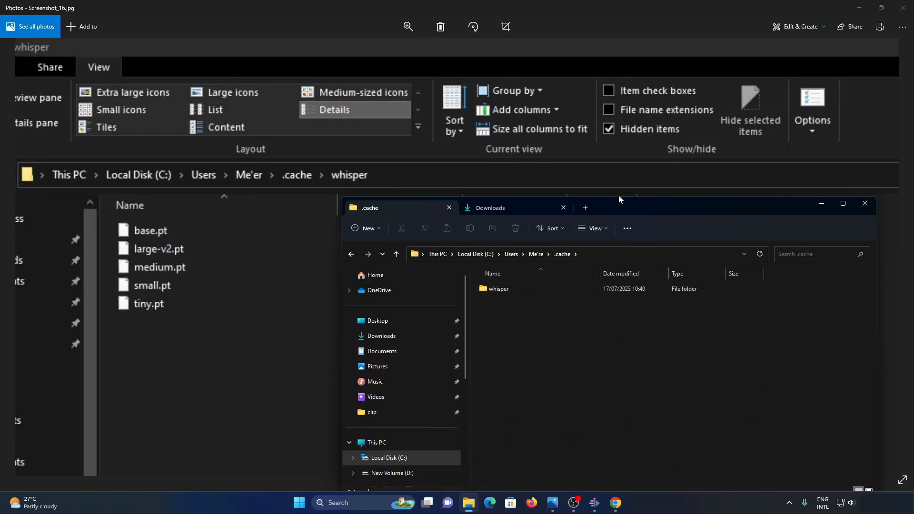
{"action": "left_click", "coordinate": [606, 155]}
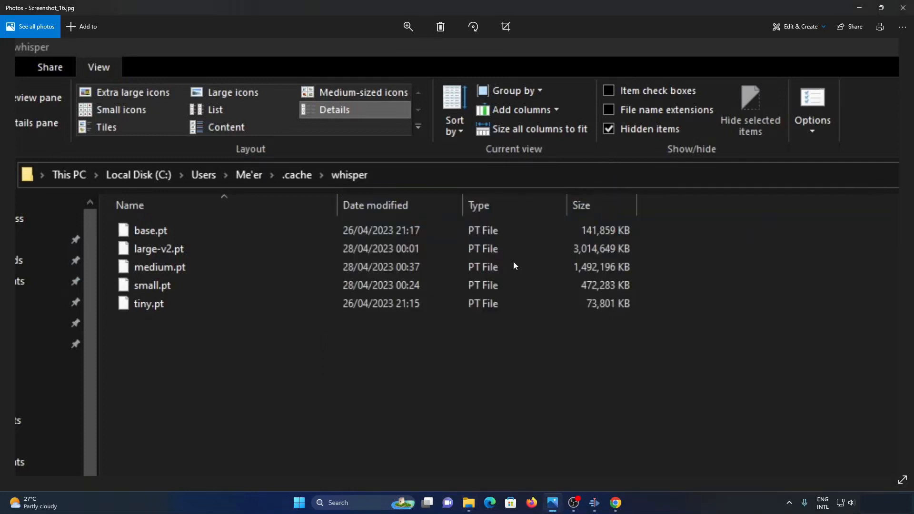
Step: Switch to Kdenlive and check the Speech To Text configuration with the Whisper engine in the program settings
{"action": "left_click", "coordinate": [595, 503]}
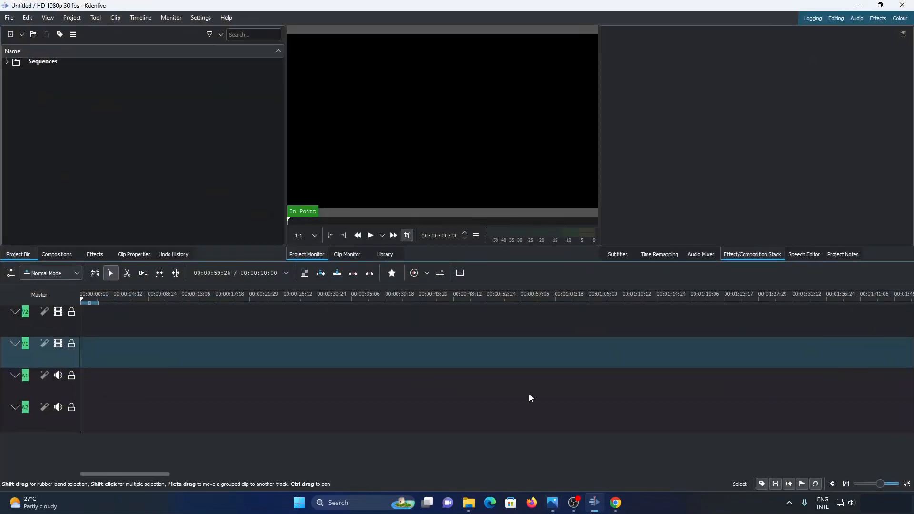
{"action": "left_click", "coordinate": [208, 21]}
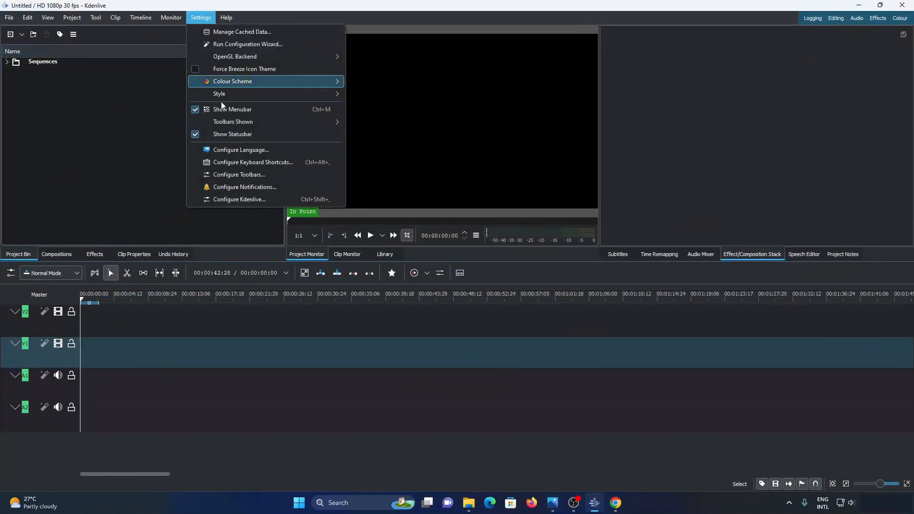
{"action": "left_click", "coordinate": [233, 196]}
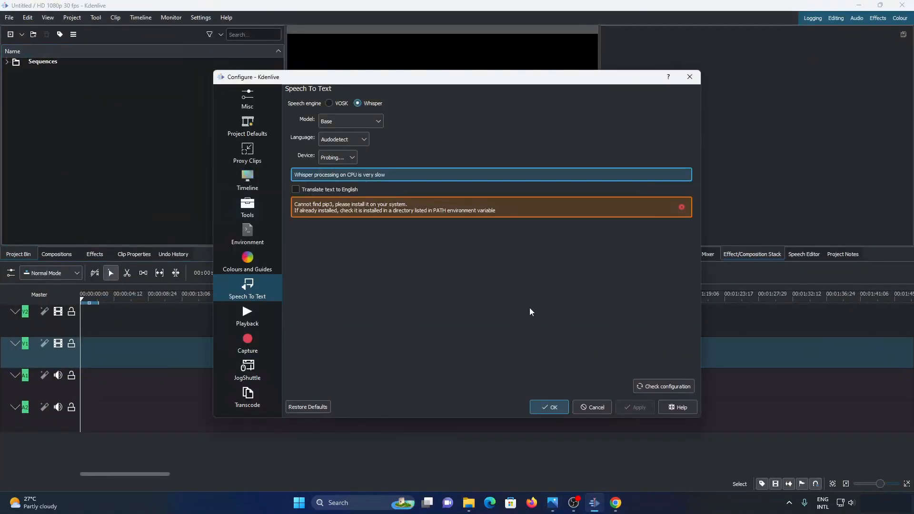
{"action": "left_click", "coordinate": [669, 387]}
{"action": "left_click", "coordinate": [670, 390]}
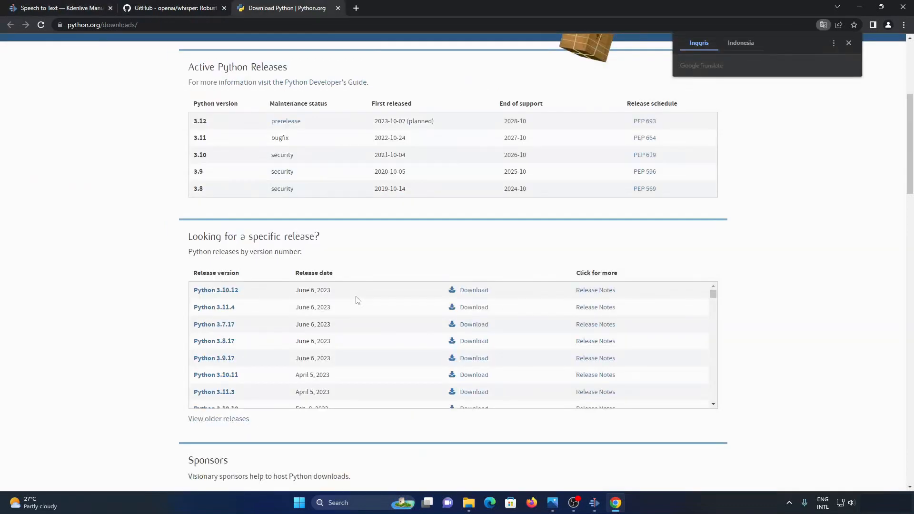
Step: In the browser, examine the Files list of the Python 3.10.10 release on python.org, then return to the downloads page
{"action": "scroll", "coordinate": [357, 300], "scroll_direction": "down", "scroll_amount": 1}
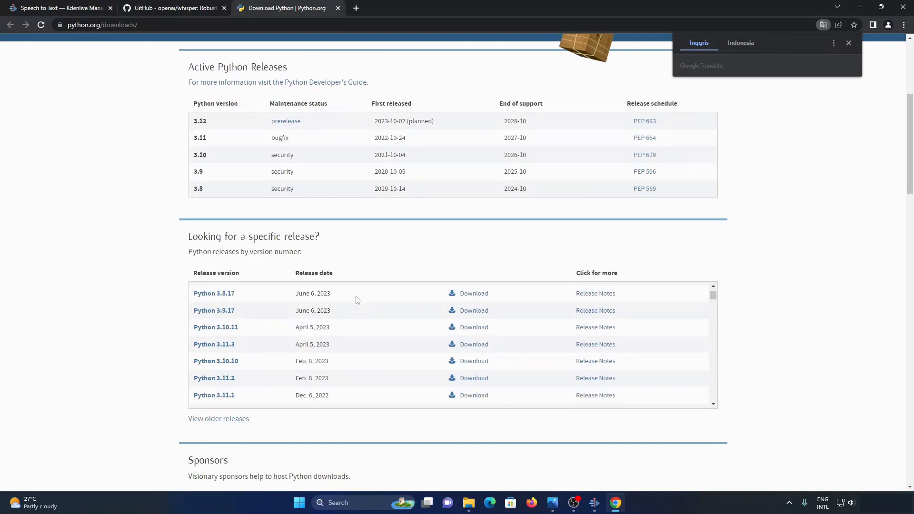
{"action": "left_click", "coordinate": [470, 363]}
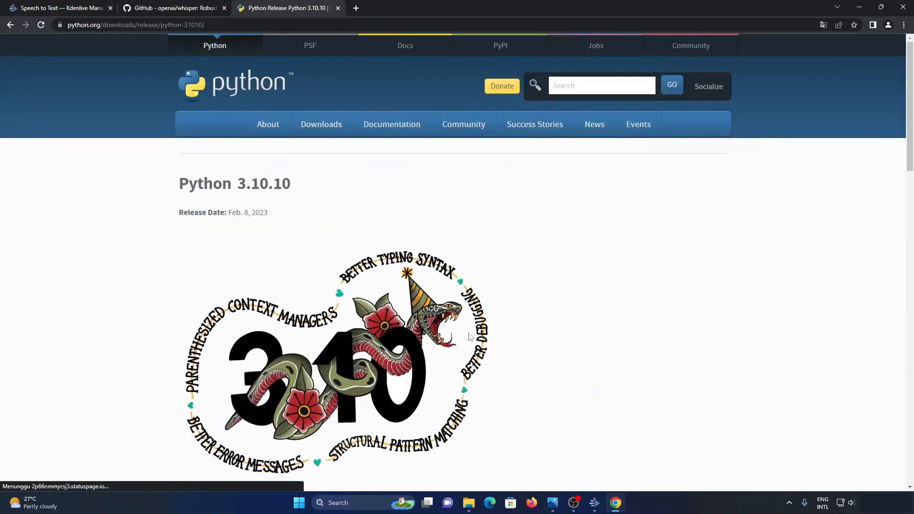
{"action": "scroll", "coordinate": [472, 318], "scroll_direction": "down", "scroll_amount": 15}
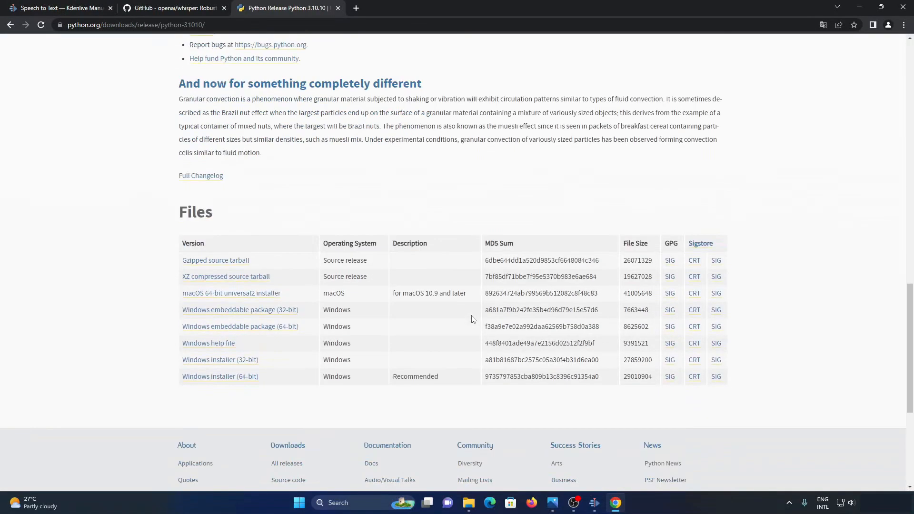
{"action": "key", "text": "alt+Left"}
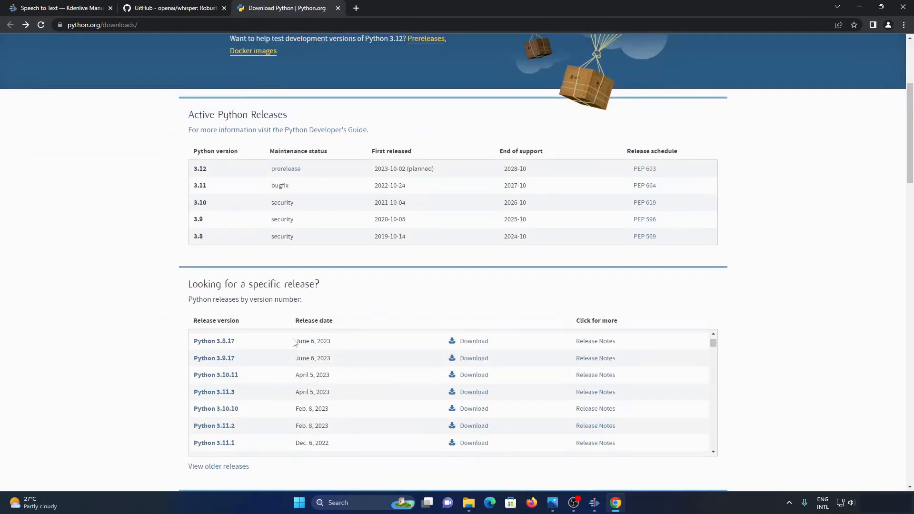
Step: Open the Python 3.10.12 release page, read its note about installers, and return to the downloads page
{"action": "scroll", "coordinate": [233, 378], "scroll_direction": "up", "scroll_amount": 1}
{"action": "left_click", "coordinate": [228, 342]}
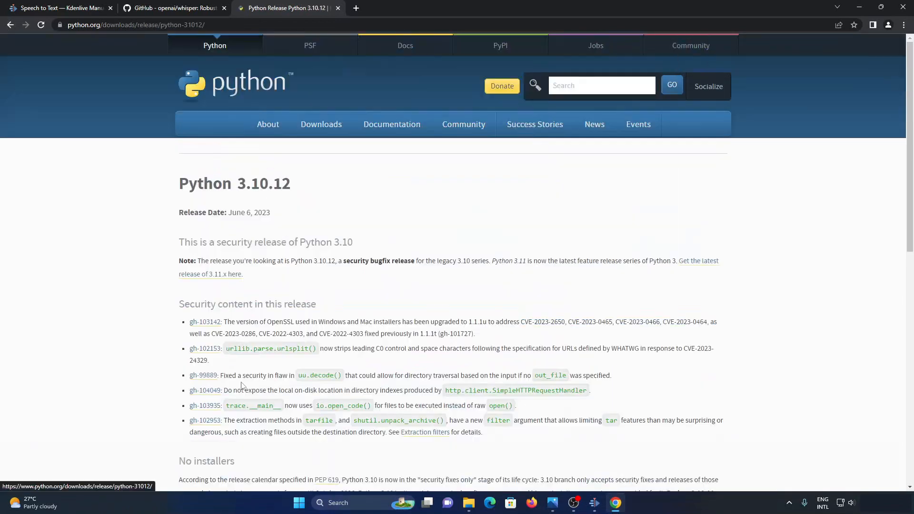
{"action": "scroll", "coordinate": [400, 323], "scroll_direction": "down", "scroll_amount": 5}
{"action": "scroll", "coordinate": [395, 323], "scroll_direction": "up", "scroll_amount": 2}
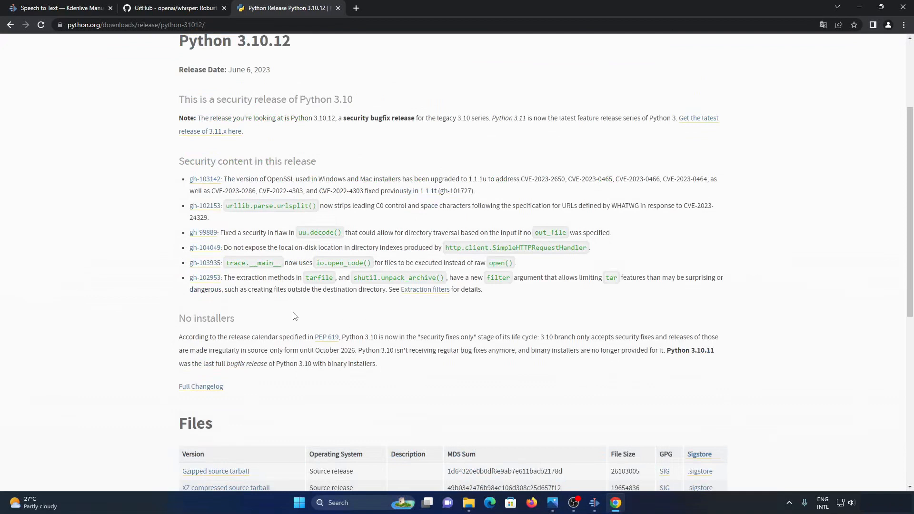
{"action": "left_click_drag", "start_coordinate": [179, 319], "coordinate": [258, 320]}
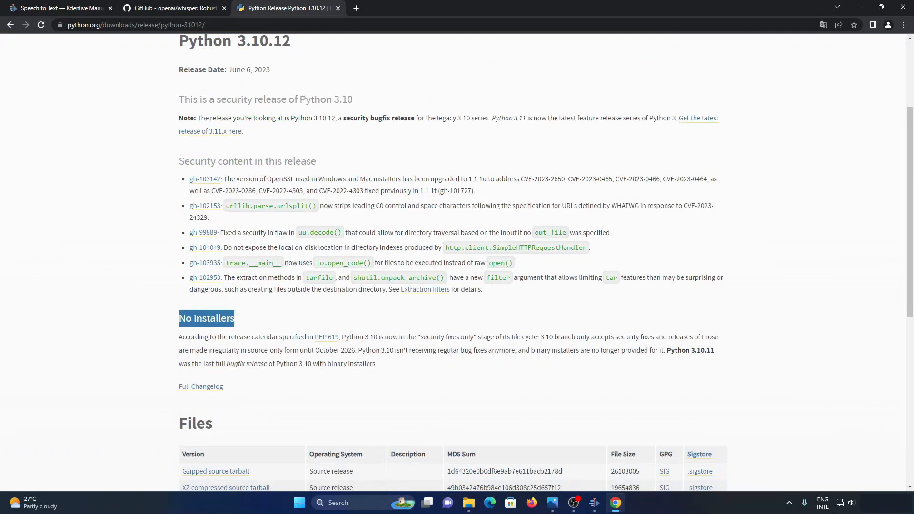
{"action": "key", "text": "alt+Left"}
Step: Open the Python 3.10.11 release page and go to its Files section with the Windows installers
{"action": "scroll", "coordinate": [352, 358], "scroll_direction": "down", "scroll_amount": 2}
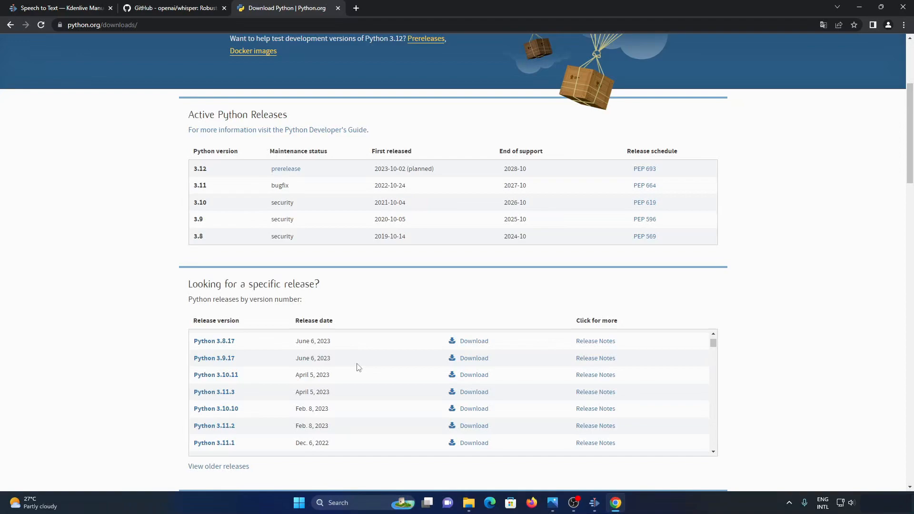
{"action": "left_click", "coordinate": [472, 378]}
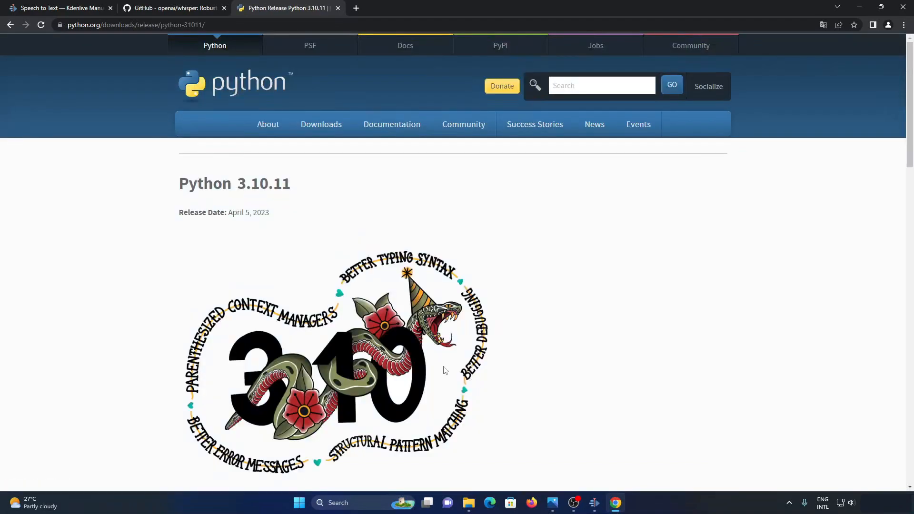
{"action": "scroll", "coordinate": [445, 370], "scroll_direction": "down", "scroll_amount": 14}
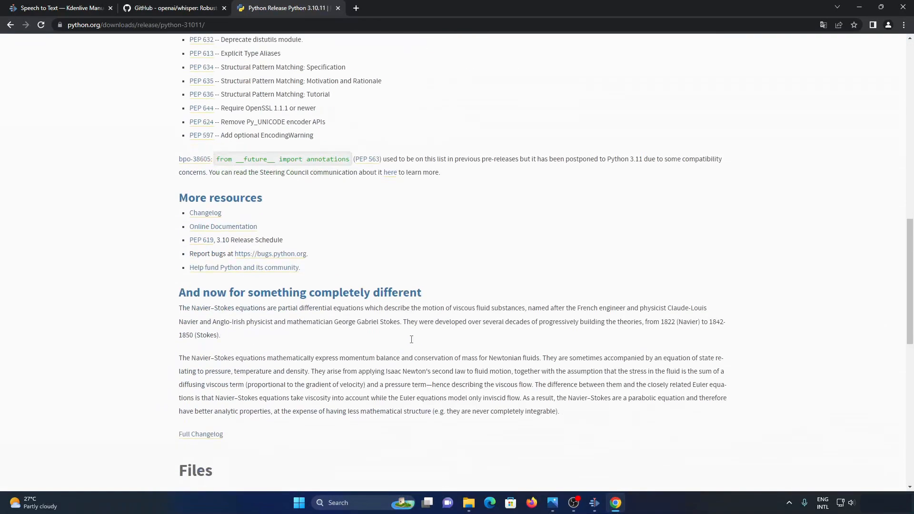
{"action": "scroll", "coordinate": [411, 339], "scroll_direction": "down", "scroll_amount": 8}
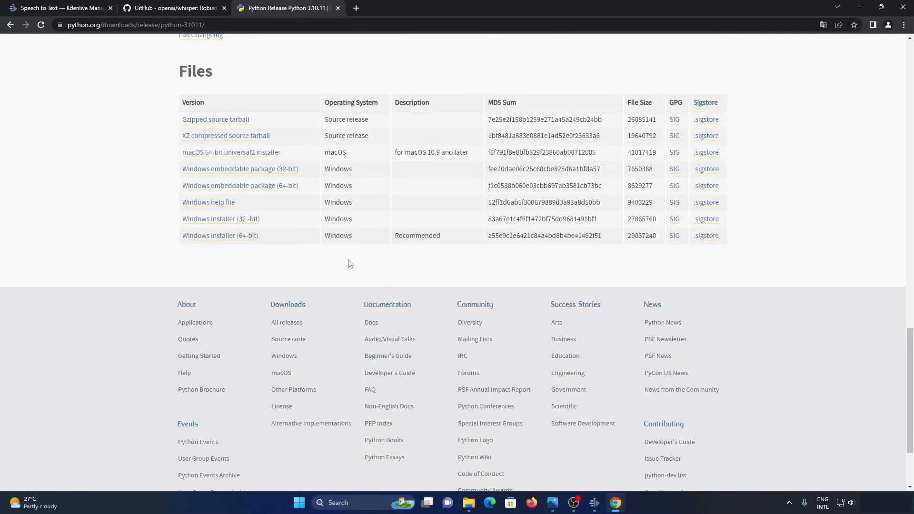
Step: Download the 64-bit Windows installer of Python 3.10.11 and install it with default settings and python.exe added to PATH
{"action": "left_click", "coordinate": [255, 237]}
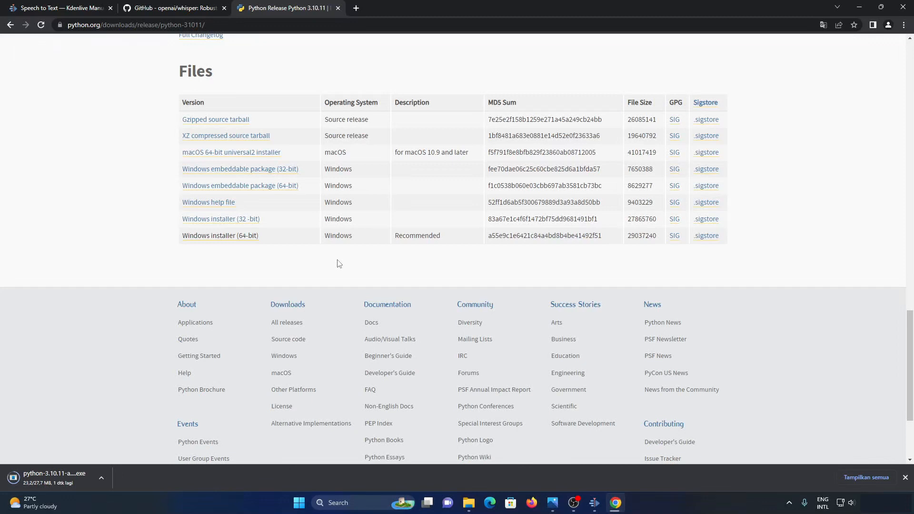
{"action": "left_click", "coordinate": [64, 482]}
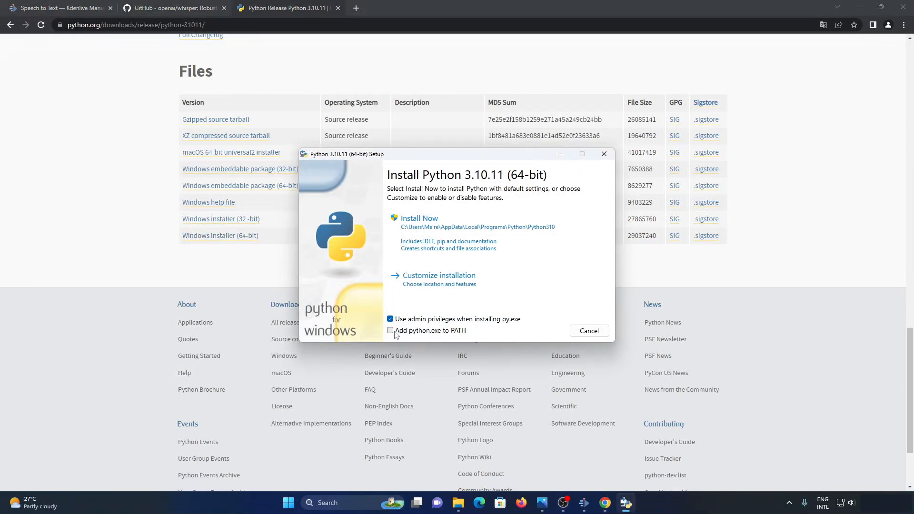
{"action": "left_click", "coordinate": [393, 333]}
{"action": "left_click", "coordinate": [434, 222]}
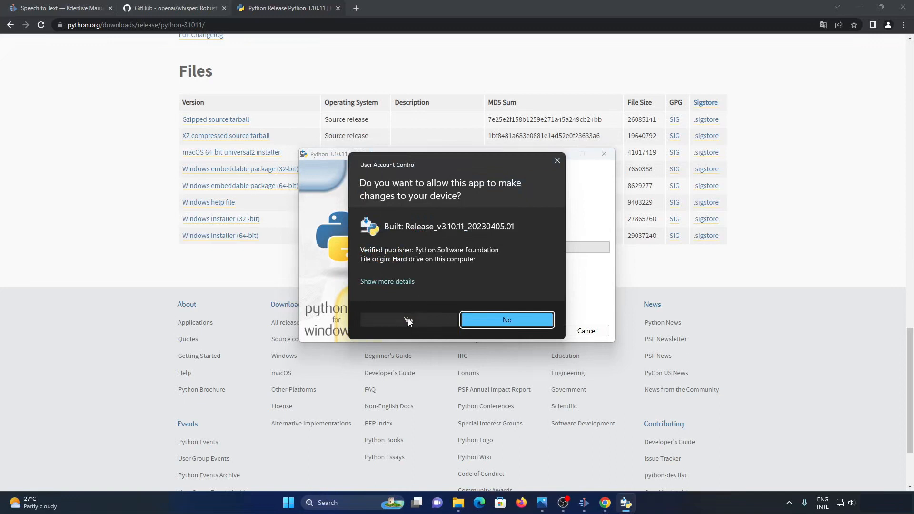
{"action": "left_click", "coordinate": [408, 321]}
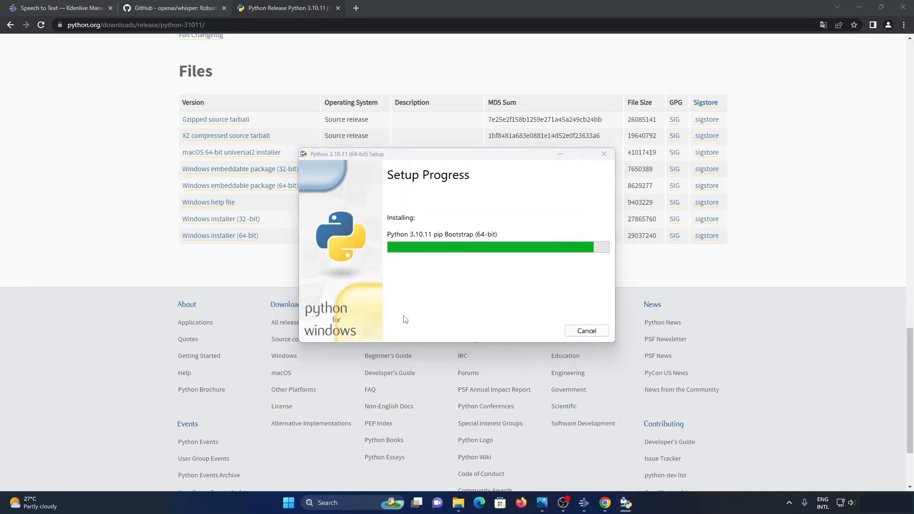
{"action": "left_click", "coordinate": [446, 276]}
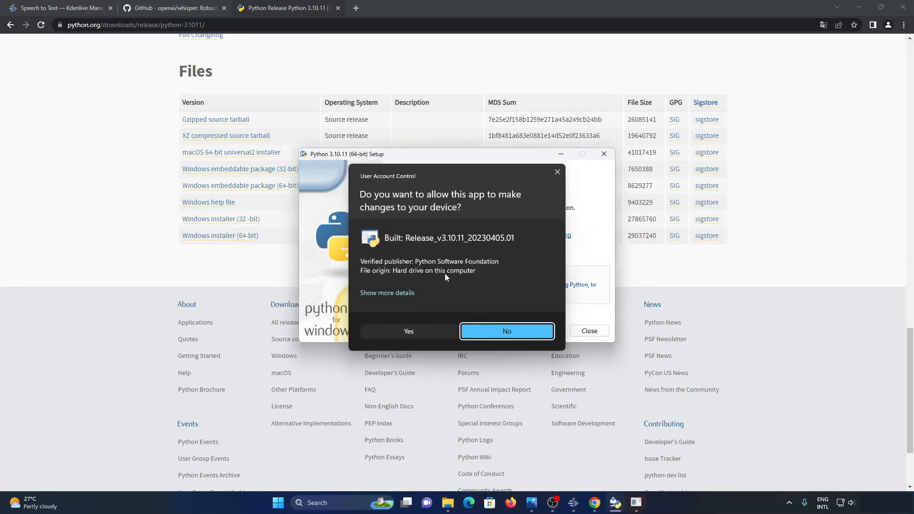
{"action": "left_click", "coordinate": [424, 331]}
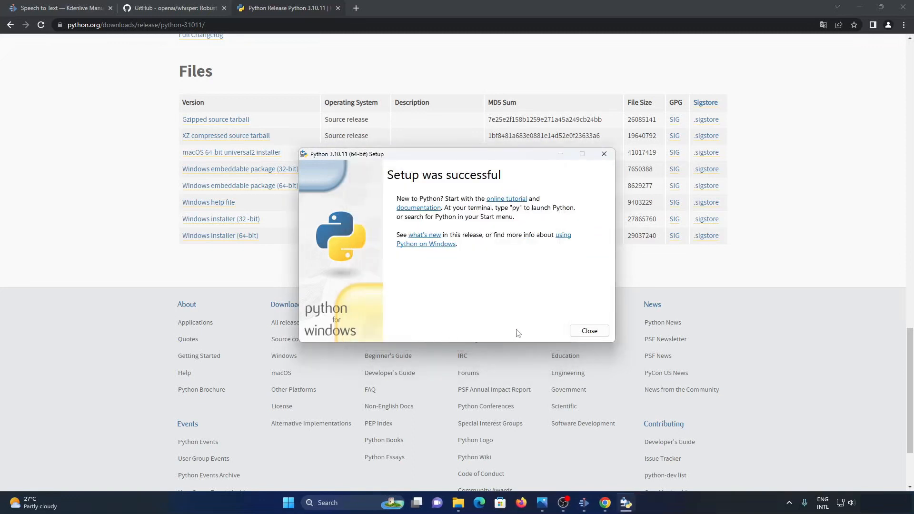
{"action": "left_click", "coordinate": [589, 331]}
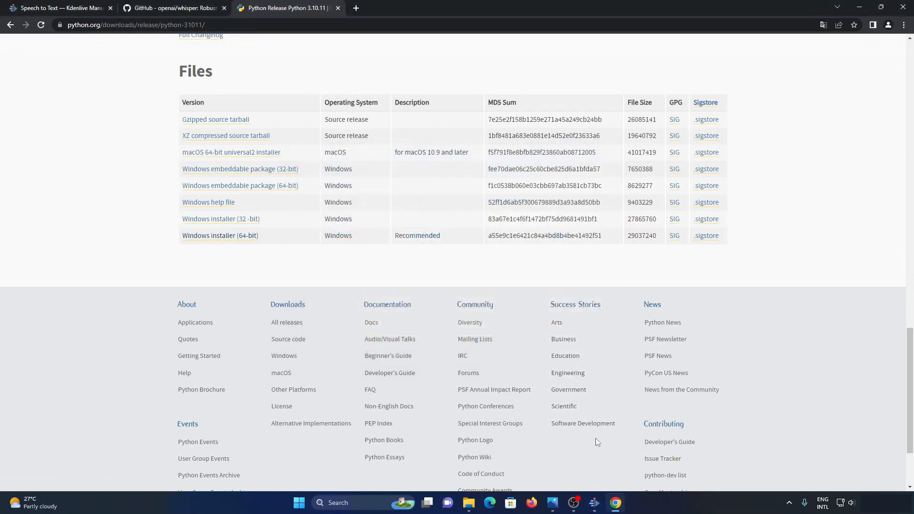
Step: Recheck the Whisper configuration in Kdenlive, then query the pip version in PowerShell with "python -m pip --version"
{"action": "left_click", "coordinate": [595, 507]}
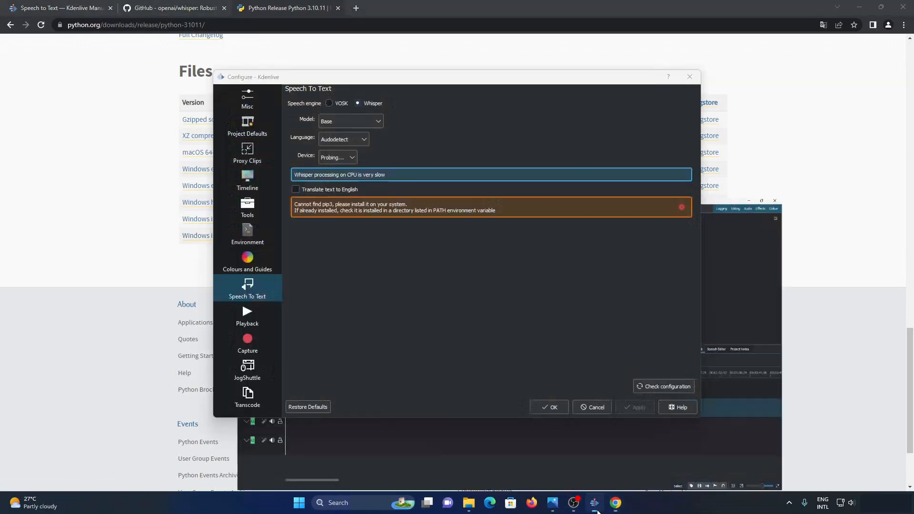
{"action": "left_click", "coordinate": [647, 388]}
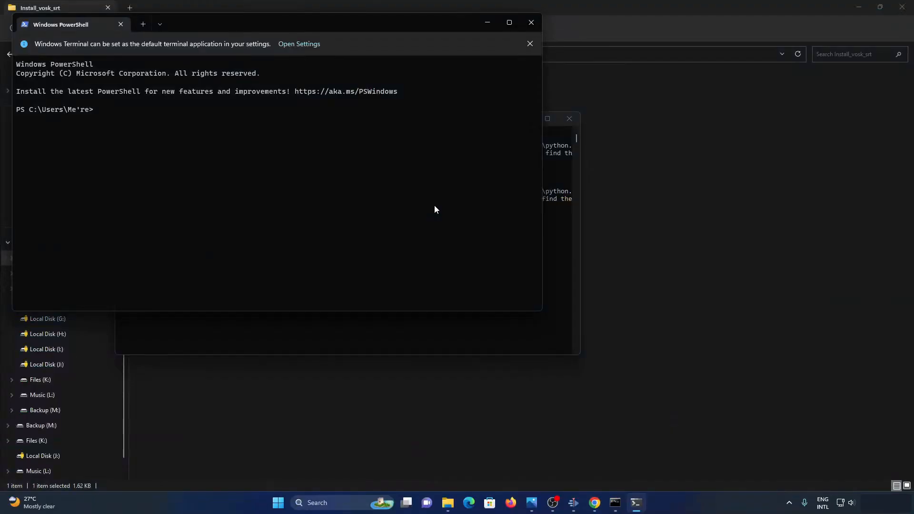
{"action": "type", "text": "python -m pip --version"}
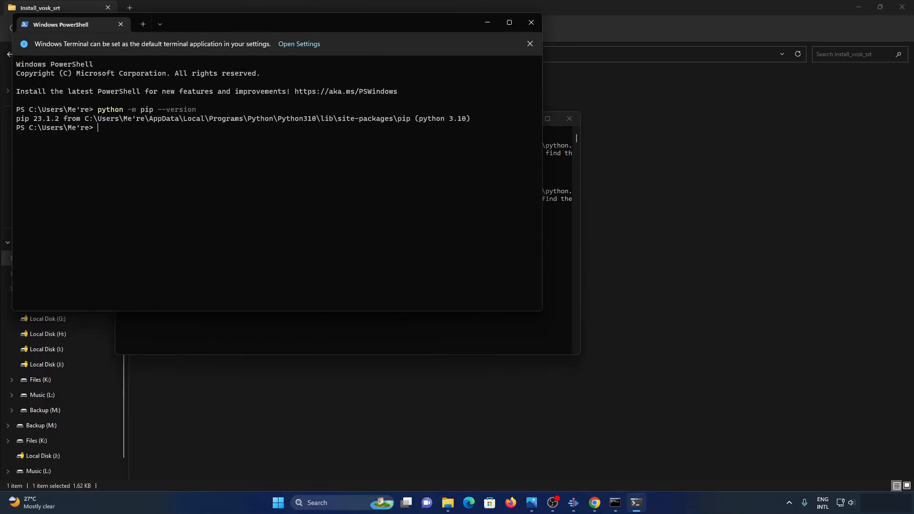
Step: Return to Kdenlive, dismiss the pip3 warning, check the Whisper configuration again and close the settings
{"action": "left_click", "coordinate": [577, 502]}
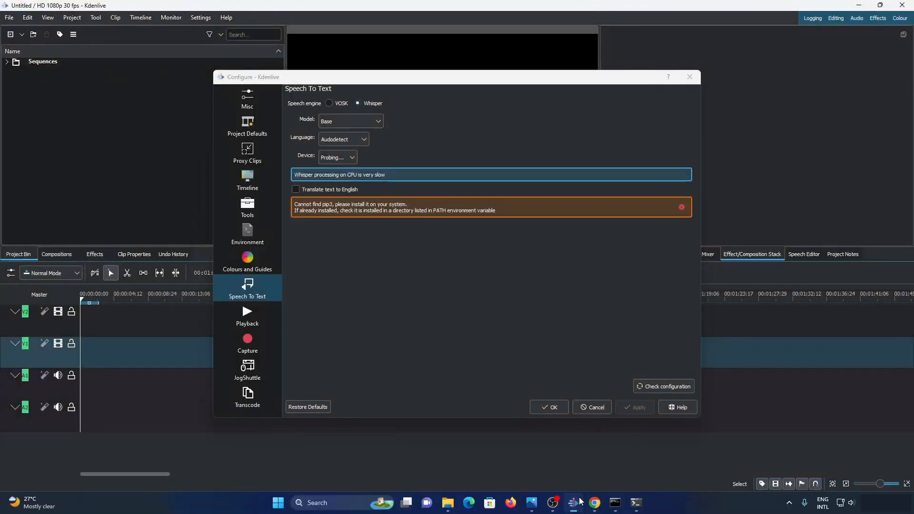
{"action": "left_click", "coordinate": [659, 385]}
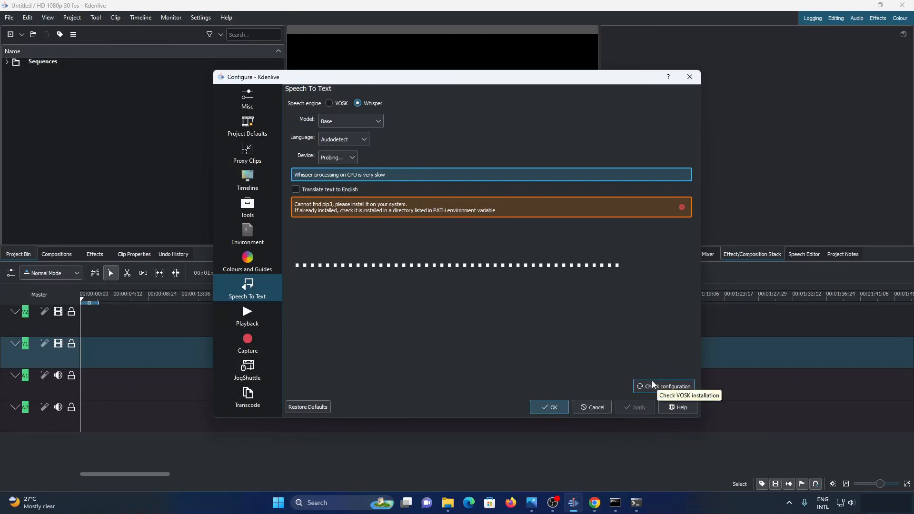
{"action": "left_click", "coordinate": [682, 208]}
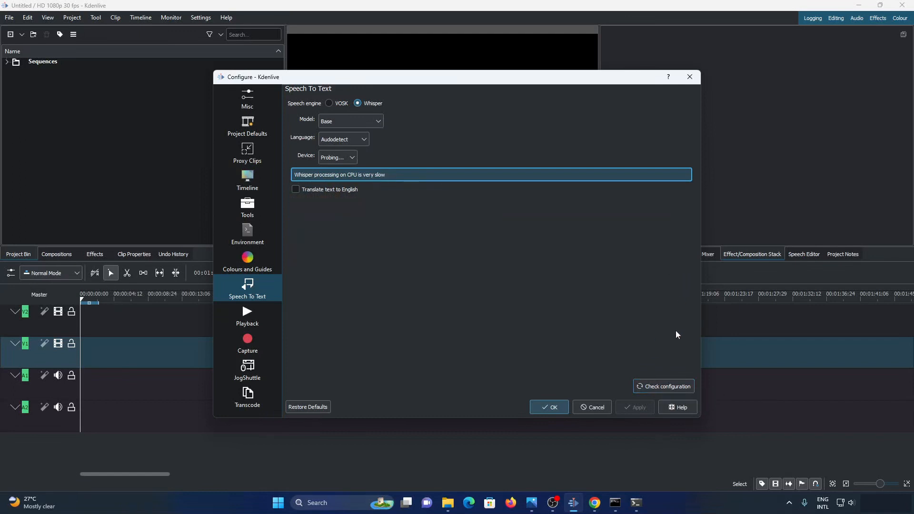
{"action": "left_click", "coordinate": [664, 386]}
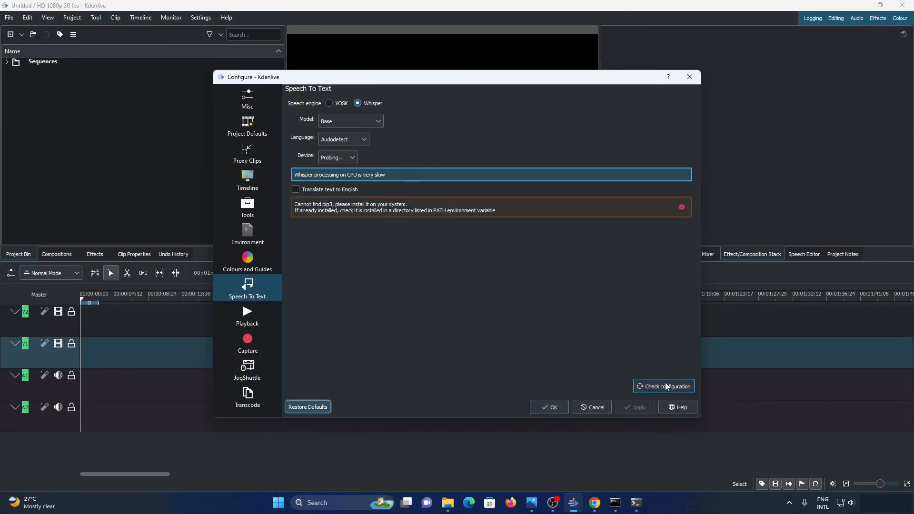
{"action": "left_click", "coordinate": [558, 405]}
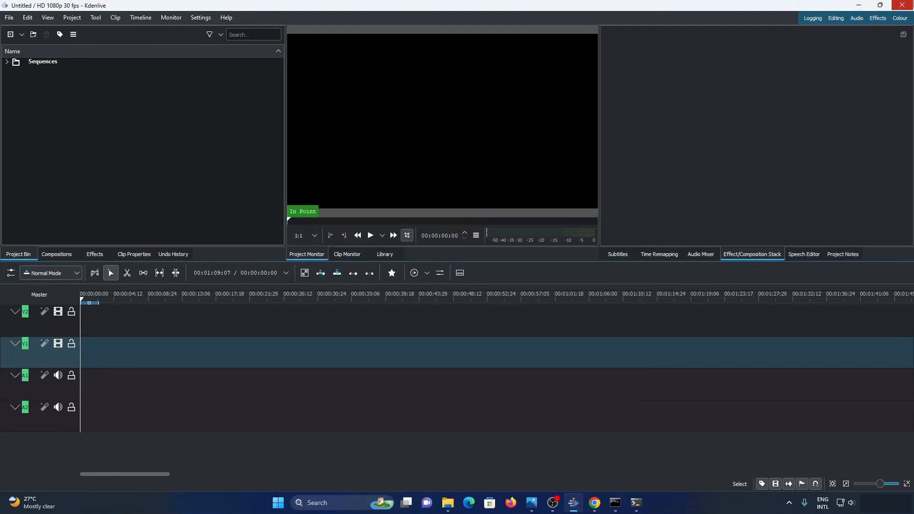
Step: Restart Kdenlive and open the Speech To Text page of its configuration
{"action": "left_click", "coordinate": [901, 6]}
{"action": "key", "text": "super"}
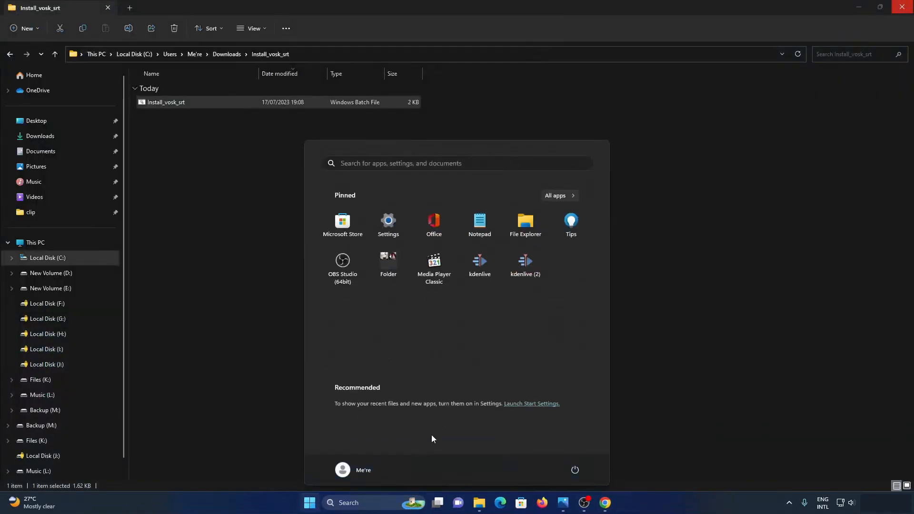
{"action": "left_click", "coordinate": [525, 261]}
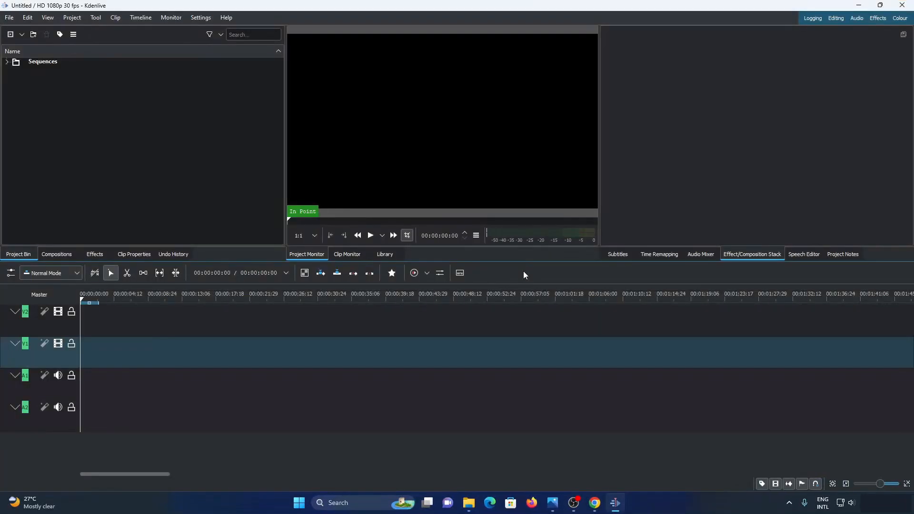
{"action": "left_click", "coordinate": [202, 18]}
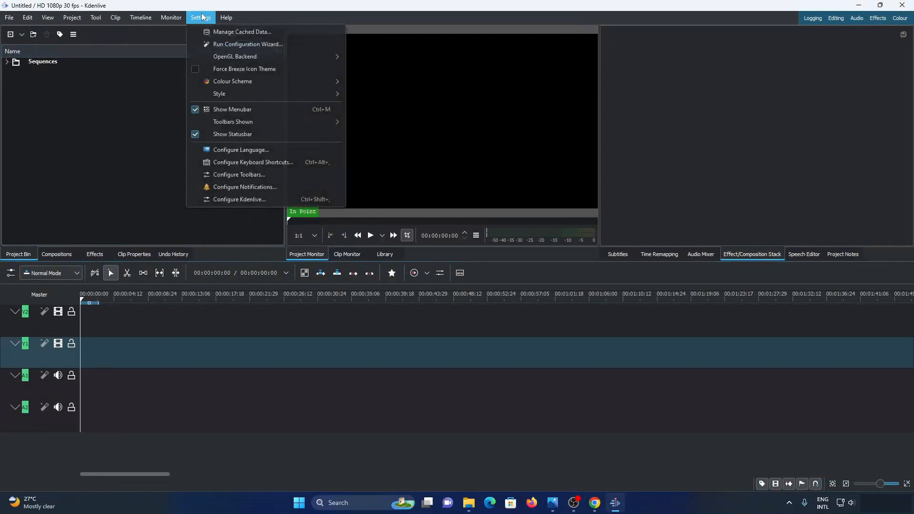
{"action": "left_click", "coordinate": [234, 196]}
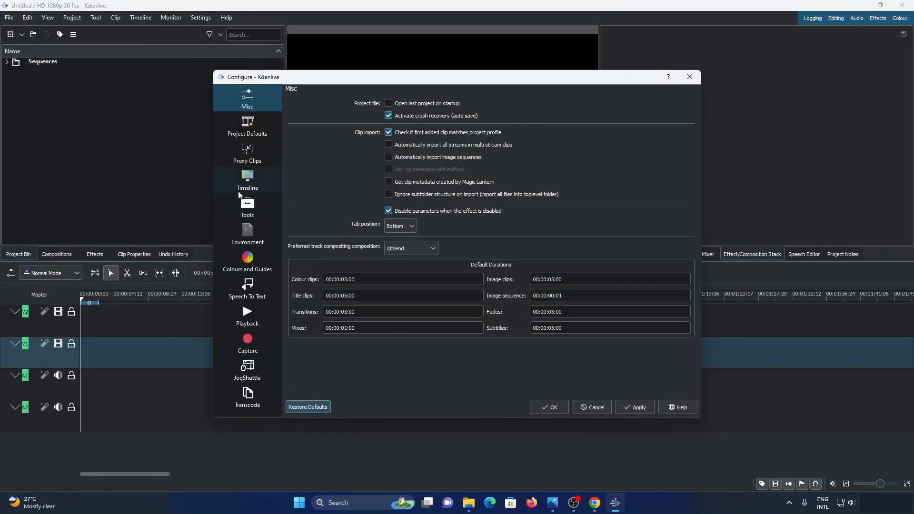
{"action": "left_click", "coordinate": [247, 287]}
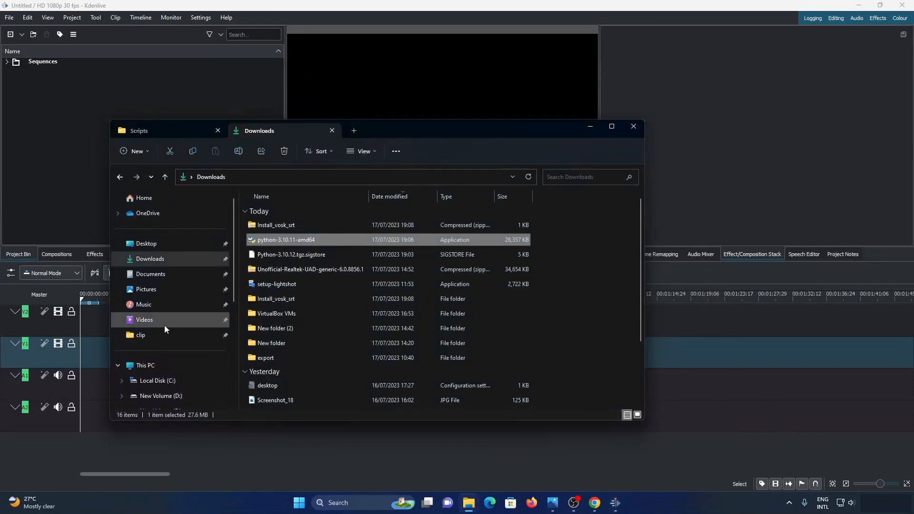
Step: Add the "Suara Microphone Kecil" .mkv recording from the Videos folder to the Kdenlive project and place it on the timeline
{"action": "left_click", "coordinate": [162, 320]}
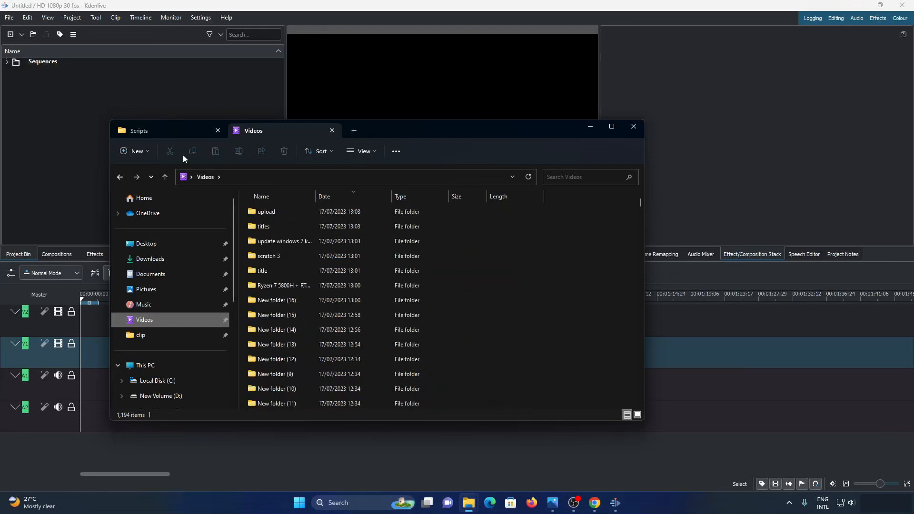
{"action": "left_click", "coordinate": [209, 131]}
{"action": "left_click", "coordinate": [217, 130]}
{"action": "scroll", "coordinate": [285, 275], "scroll_direction": "down", "scroll_amount": 5}
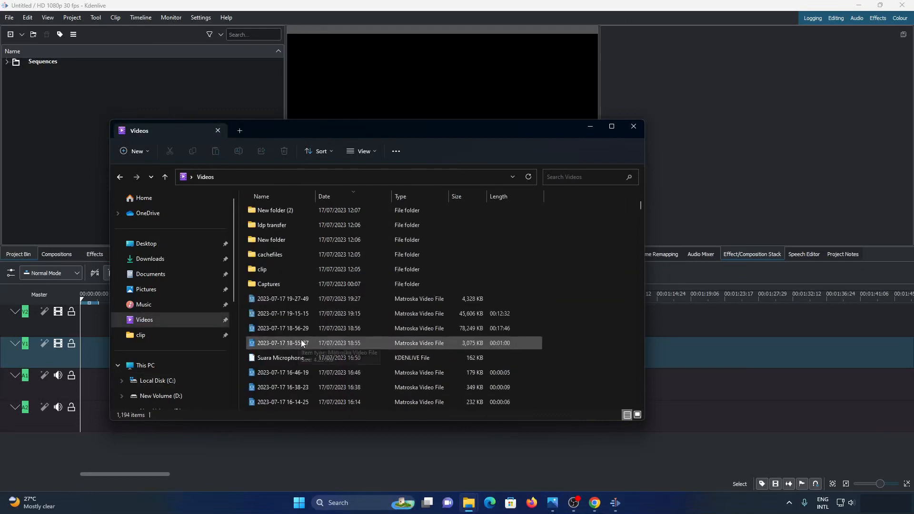
{"action": "left_click_drag", "start_coordinate": [289, 327], "coordinate": [200, 95]}
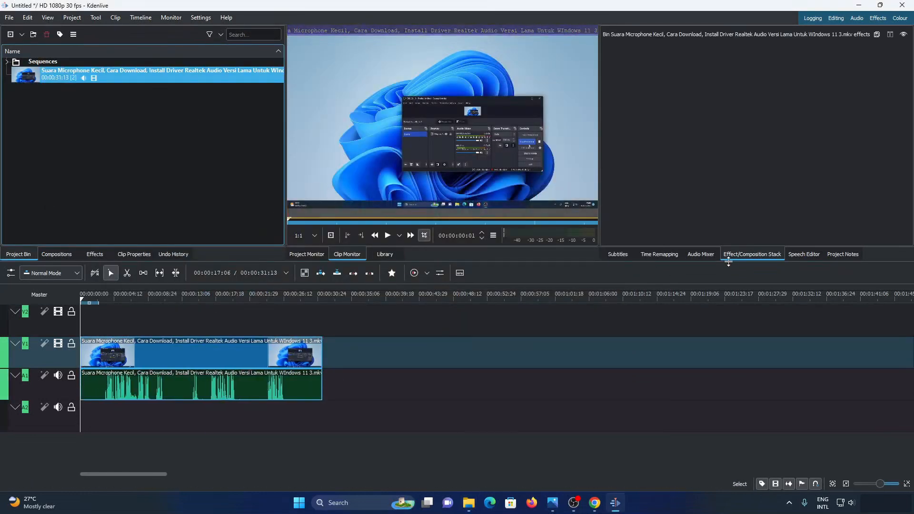
Step: Choose the Medium model in the Speech Editor and start recognition on the selected clip
{"action": "left_click", "coordinate": [804, 254]}
{"action": "left_click", "coordinate": [663, 236]}
{"action": "left_click", "coordinate": [642, 277]}
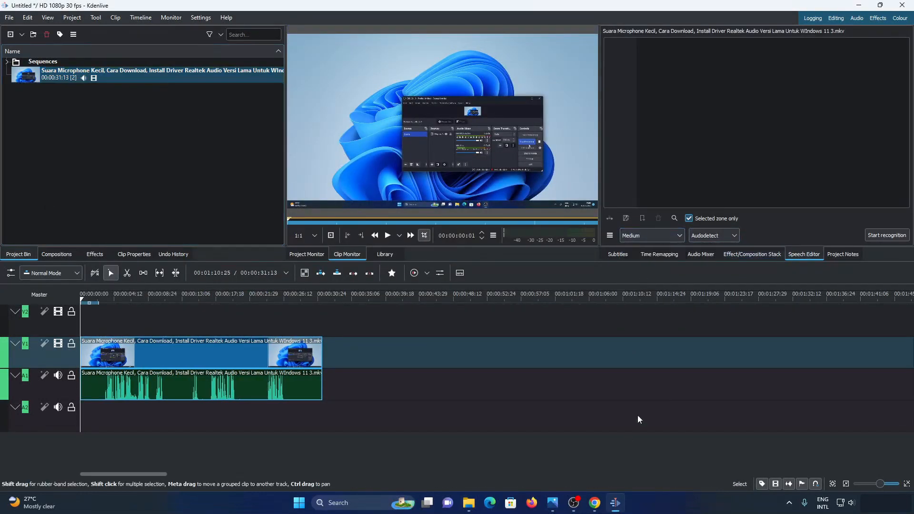
{"action": "left_click", "coordinate": [880, 238]}
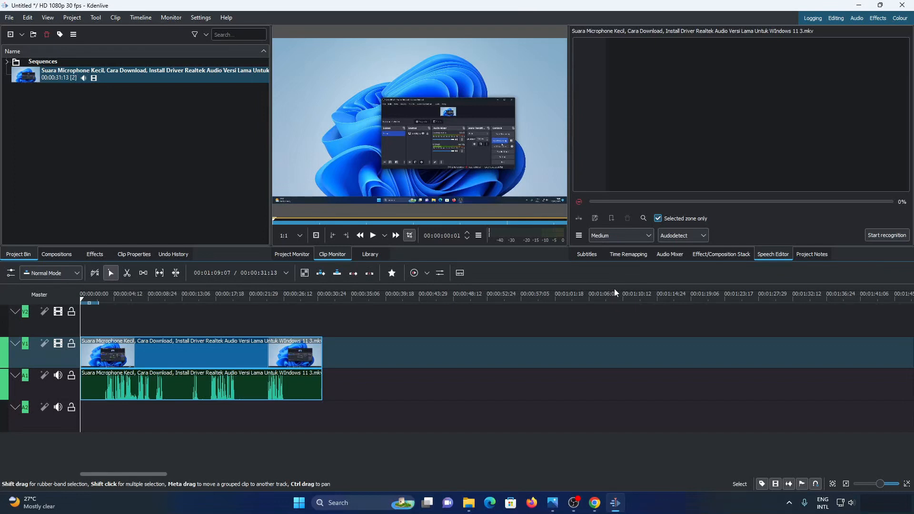
Step: Set the Speech Editor language to Indonesian, run recognition again and view its detailed log
{"action": "left_click", "coordinate": [689, 234]}
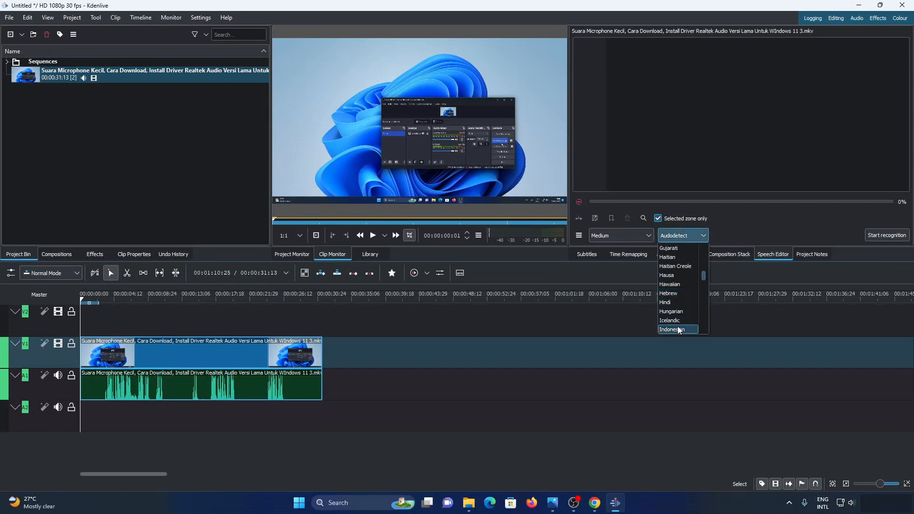
{"action": "left_click", "coordinate": [686, 329]}
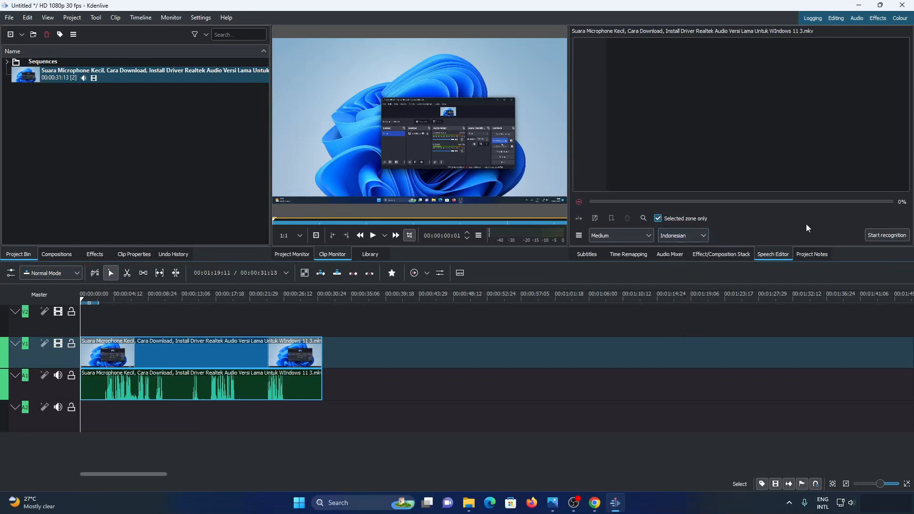
{"action": "left_click", "coordinate": [696, 235]}
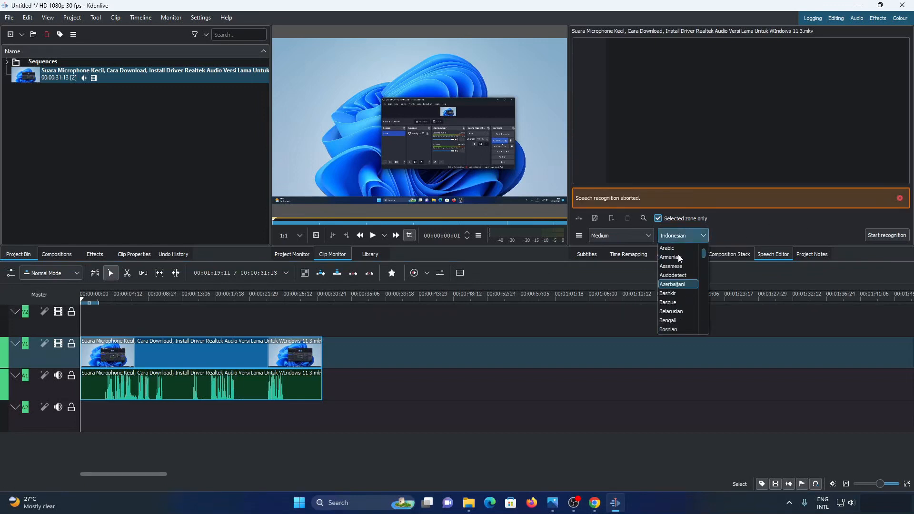
{"action": "left_click", "coordinate": [880, 236]}
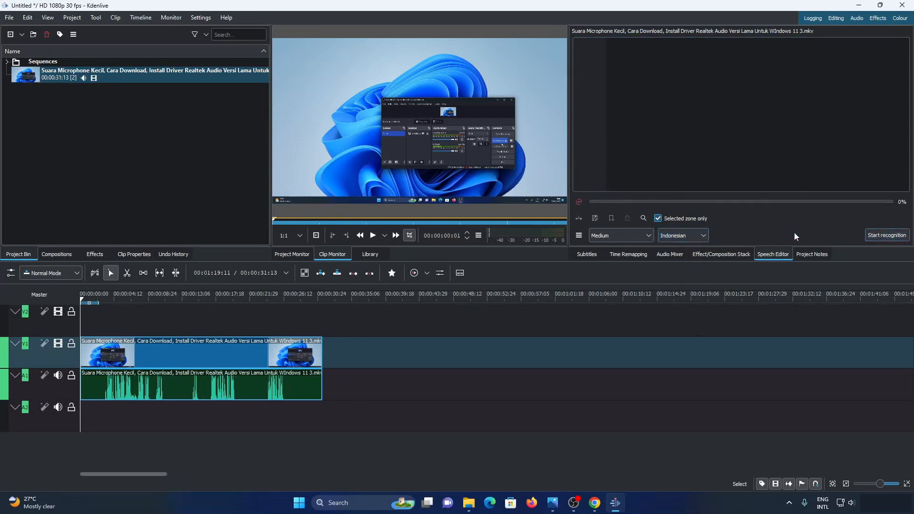
{"action": "left_click", "coordinate": [867, 194]}
{"action": "left_click", "coordinate": [624, 325]}
Step: Set the Whisper language to Indonesian in Kdenlive's Speech To Text configuration
{"action": "left_click", "coordinate": [200, 18]}
{"action": "left_click", "coordinate": [225, 199]}
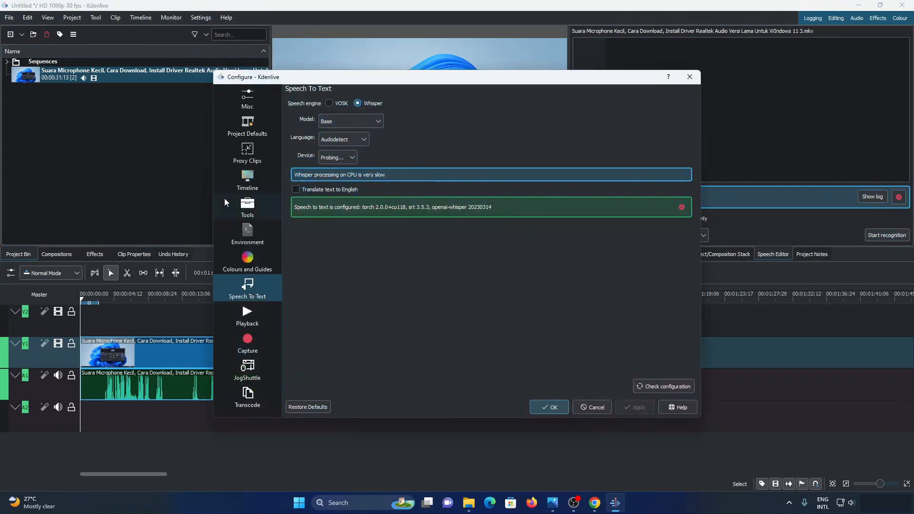
{"action": "left_click", "coordinate": [350, 140]}
{"action": "left_click", "coordinate": [341, 179]}
Step: Review the detailed recognition log and the Whisper device options, then accept the Speech To Text settings
{"action": "left_click", "coordinate": [796, 231]}
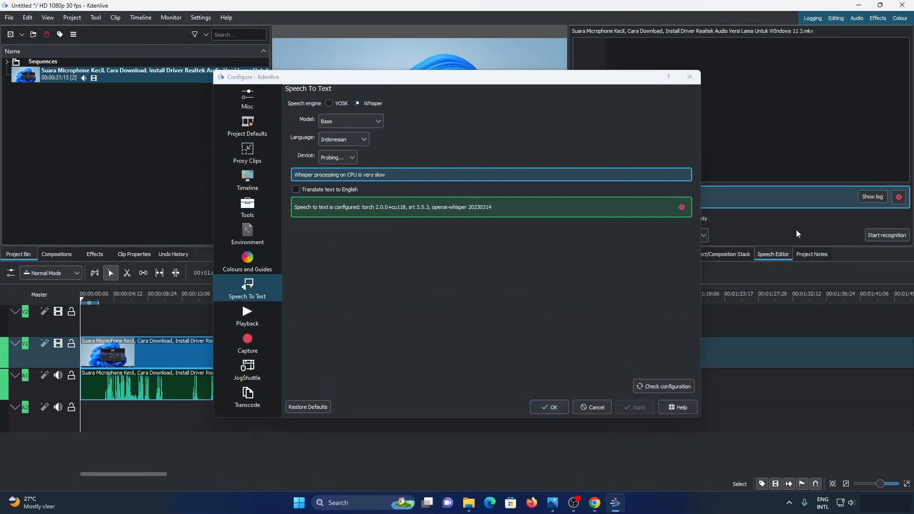
{"action": "left_click", "coordinate": [871, 197]}
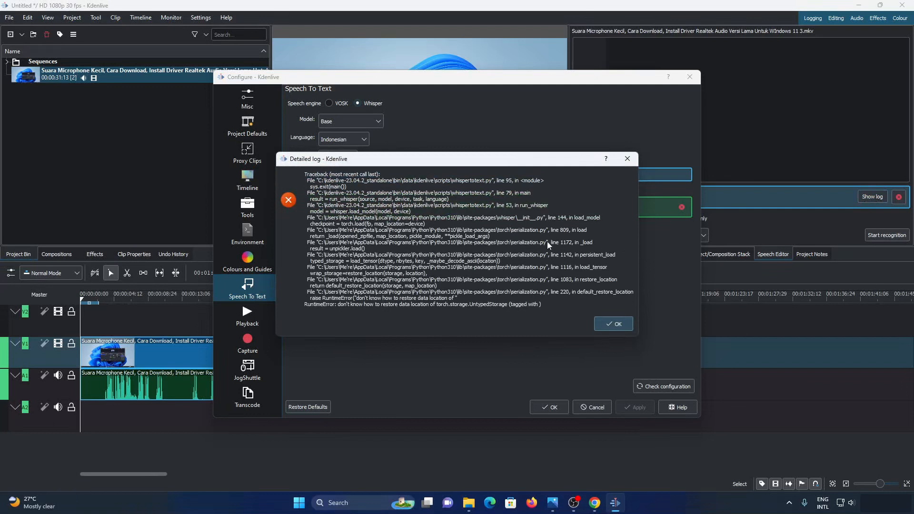
{"action": "key", "text": "Escape"}
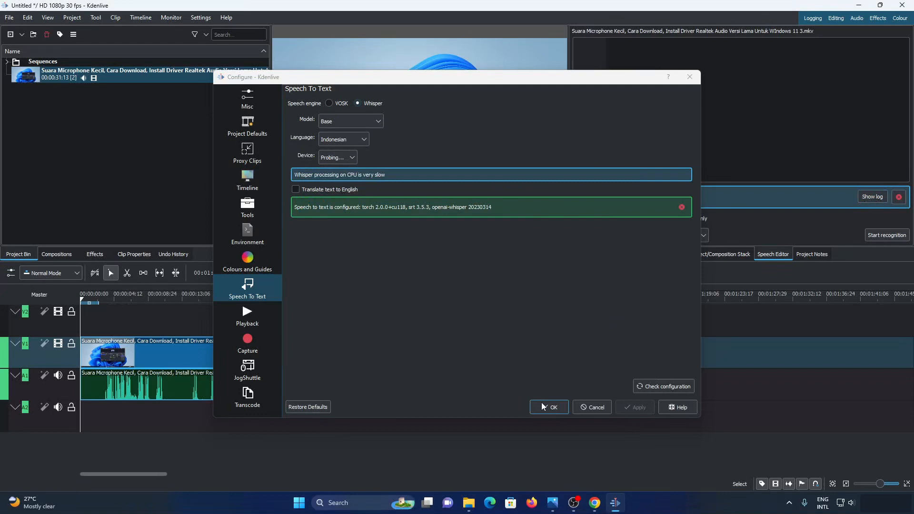
{"action": "left_click", "coordinate": [350, 162]}
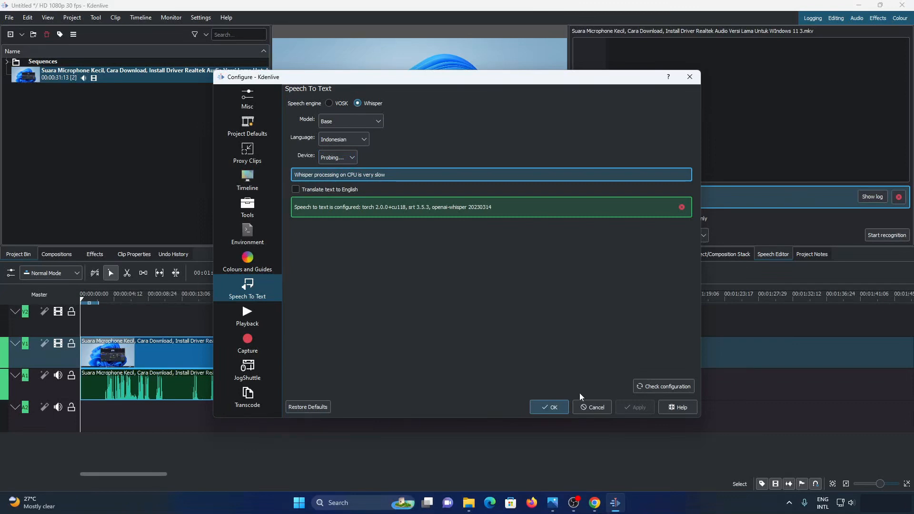
{"action": "left_click", "coordinate": [554, 406]}
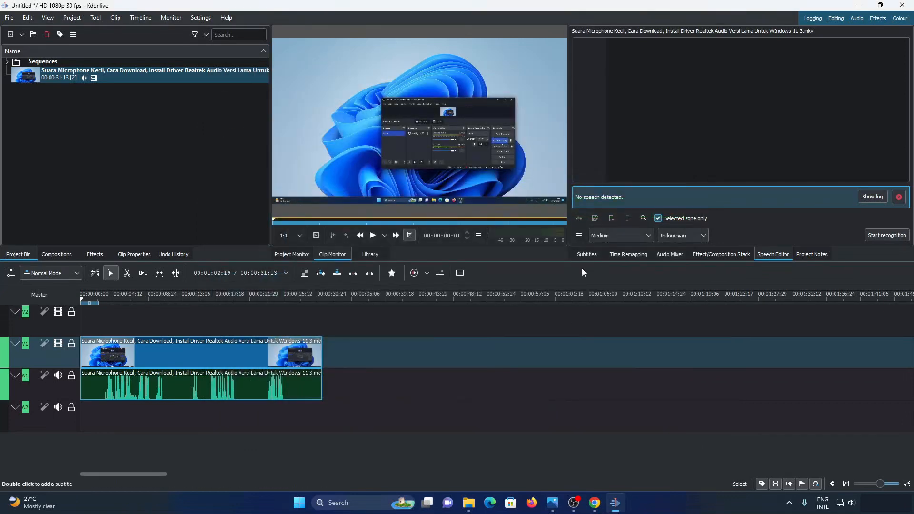
Step: Set the Whisper device to cpu in Kdenlive's Speech To Text configuration and accept the settings
{"action": "left_click", "coordinate": [200, 18]}
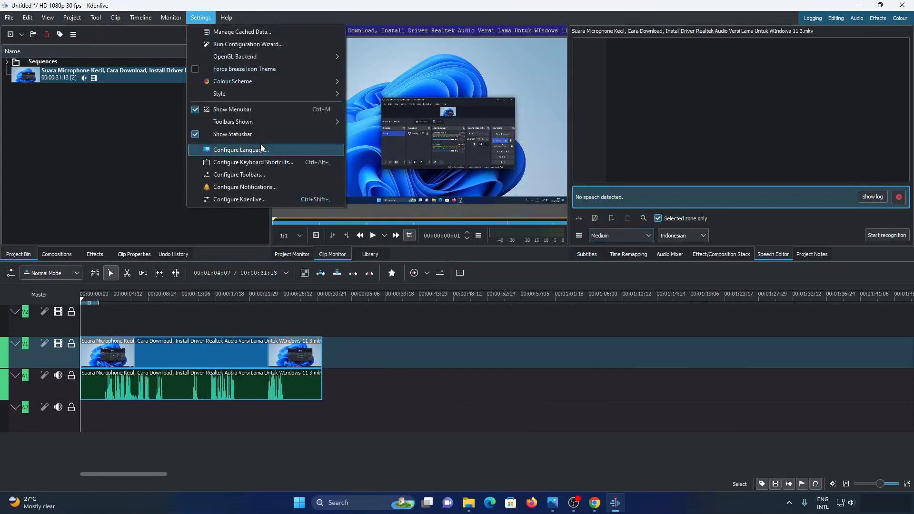
{"action": "left_click", "coordinate": [265, 199]}
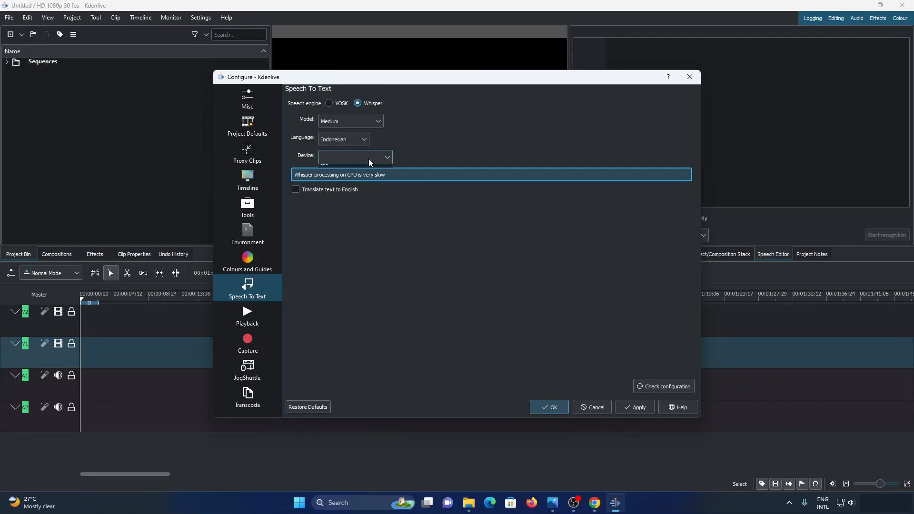
{"action": "left_click", "coordinate": [369, 161]}
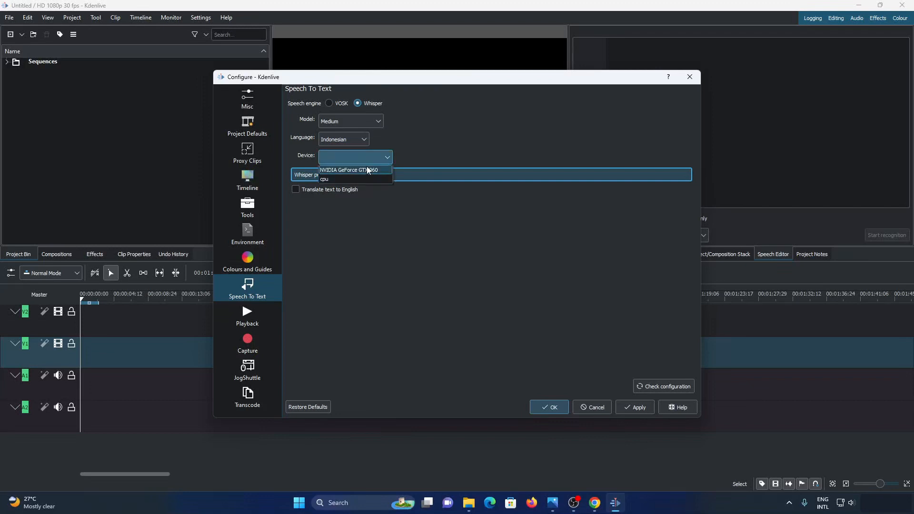
{"action": "left_click", "coordinate": [358, 180]}
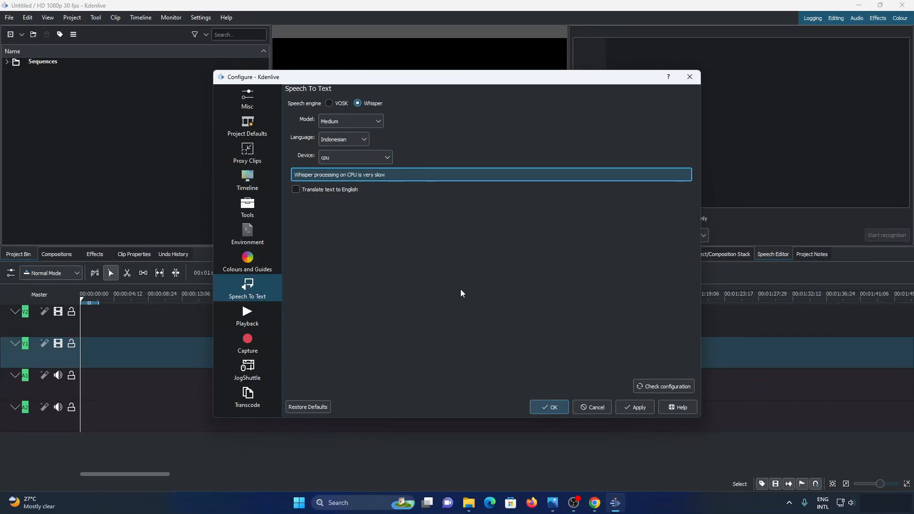
{"action": "left_click", "coordinate": [557, 407]}
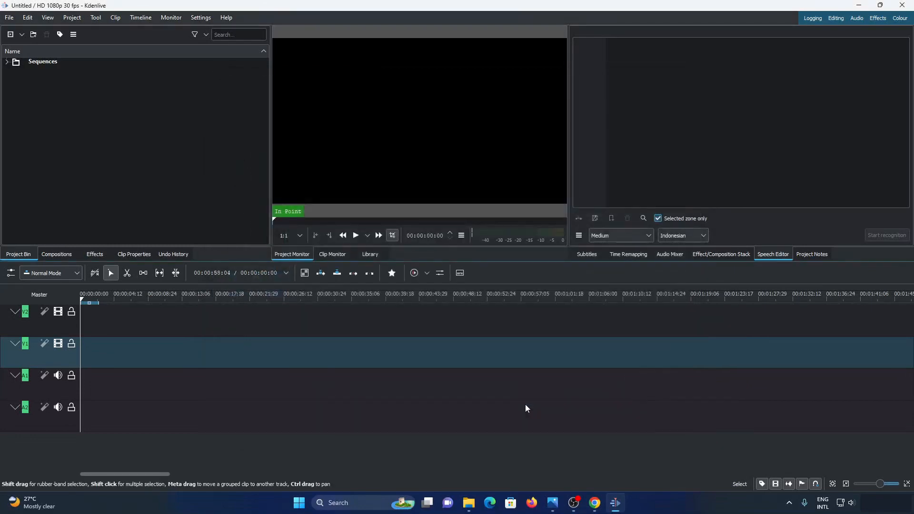
Step: Import the 31-second "Suara Microphone Kecil" MKV recording from the Videos folder into the project bin
{"action": "mouse_move", "coordinate": [468, 503]}
{"action": "left_click", "coordinate": [408, 459]}
{"action": "scroll", "coordinate": [362, 333], "scroll_direction": "down", "scroll_amount": 10}
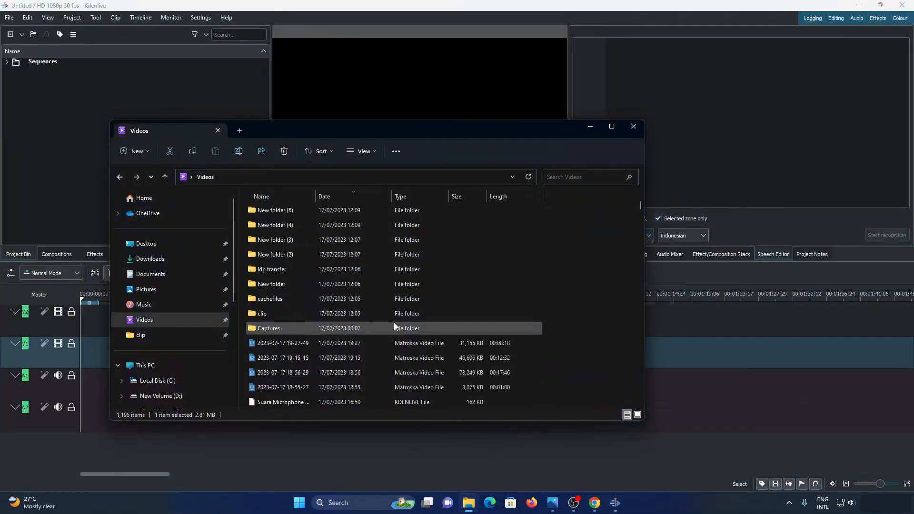
{"action": "scroll", "coordinate": [307, 301], "scroll_direction": "down", "scroll_amount": 4}
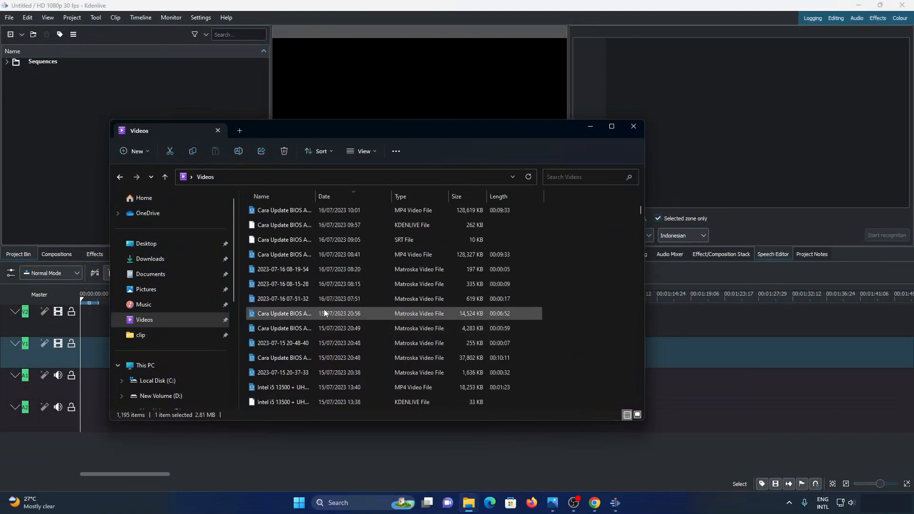
{"action": "scroll", "coordinate": [323, 300], "scroll_direction": "up", "scroll_amount": 5}
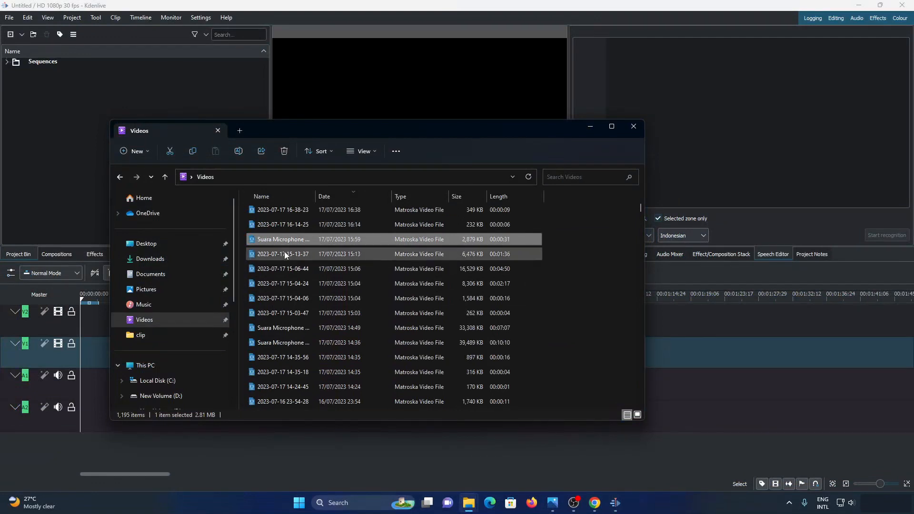
{"action": "left_click_drag", "start_coordinate": [284, 252], "coordinate": [135, 91]}
Step: Place the imported recording at the start of track V1 and start speech recognition on it with the Medium model in Indonesian
{"action": "left_click_drag", "start_coordinate": [222, 273], "coordinate": [85, 355]}
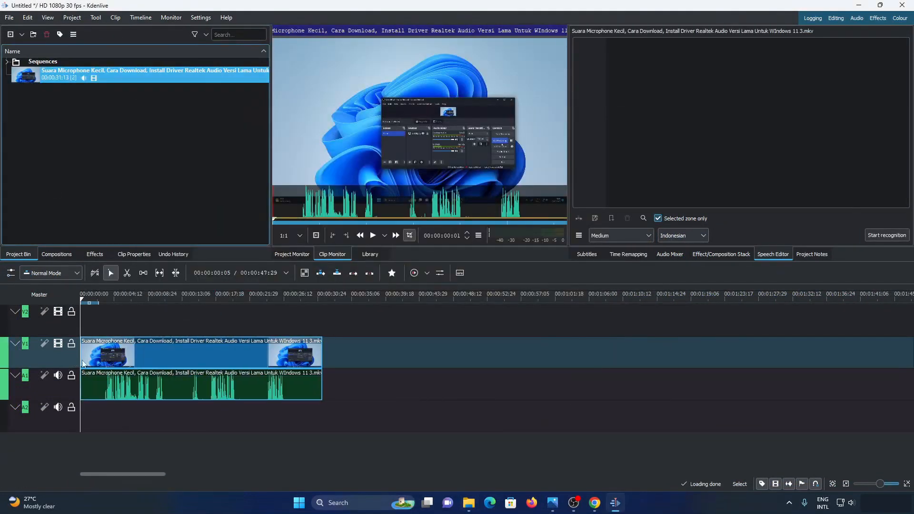
{"action": "left_click", "coordinate": [886, 236]}
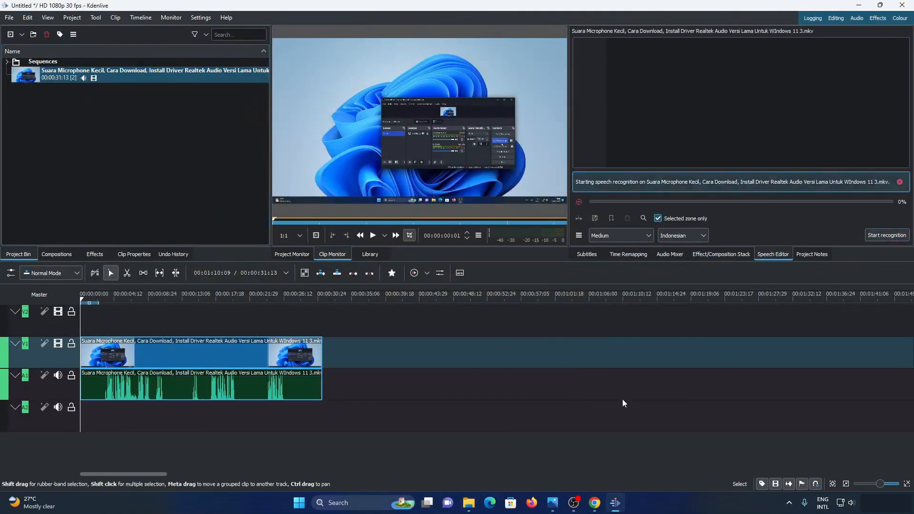